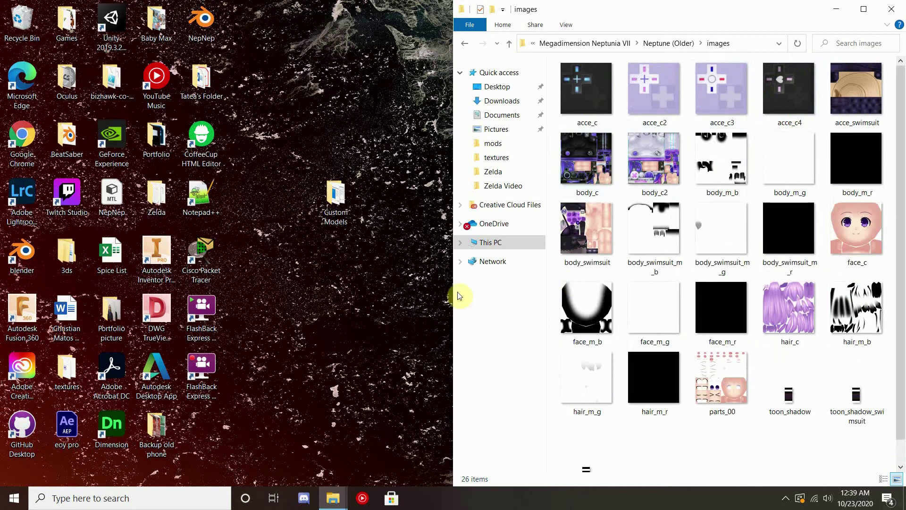
# Step: Open Blender and delete the default cube, camera and lamp from the scene
pyautogui.doubleClick(4, 265)
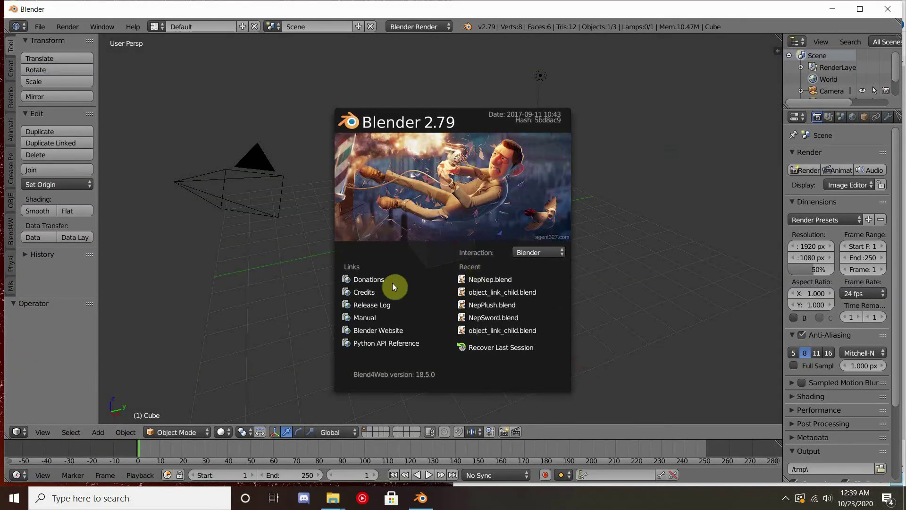
pyautogui.click(194, 251)
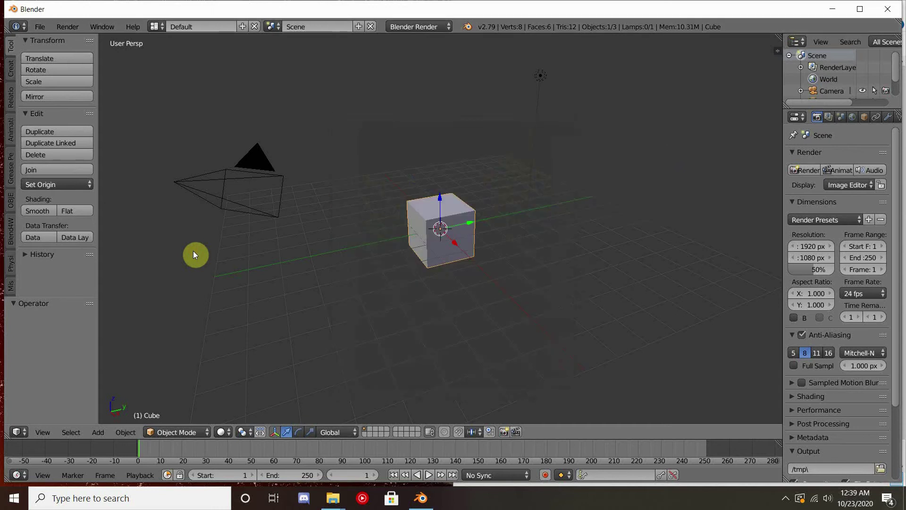
pyautogui.click(193, 250)
pyautogui.press('a')
pyautogui.press('a')
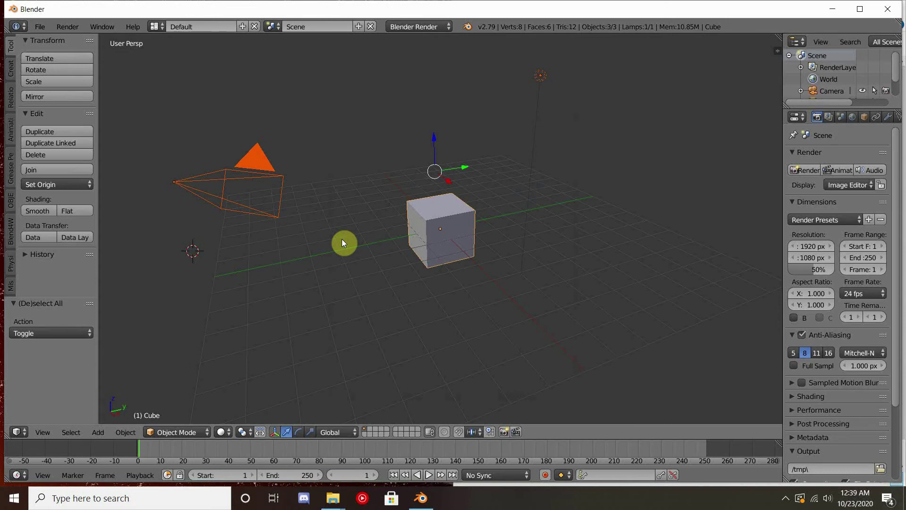
pyautogui.press('Delete')
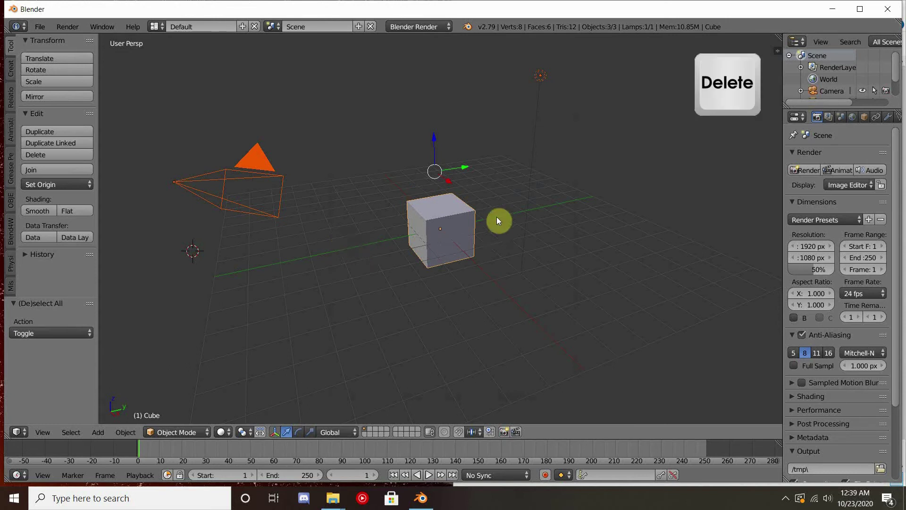
pyautogui.click(496, 216)
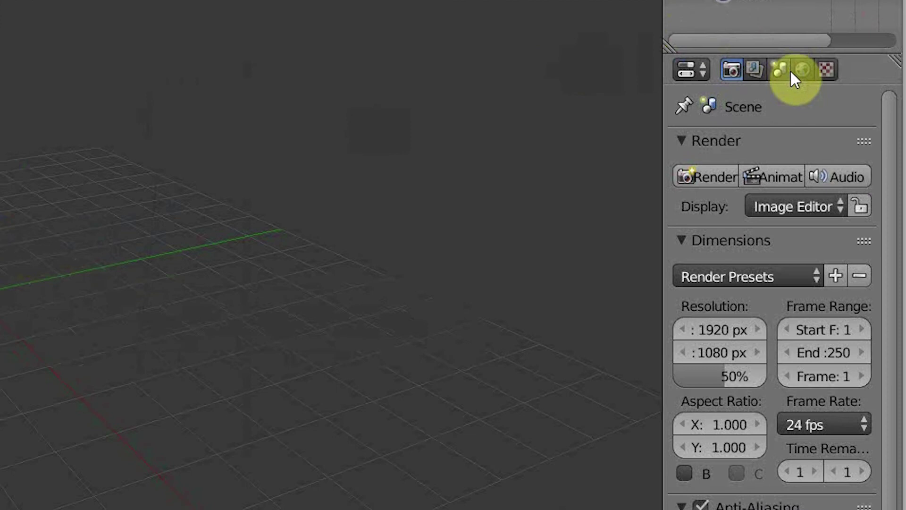
# Step: Enable Environment Lighting in the world settings
pyautogui.click(794, 71)
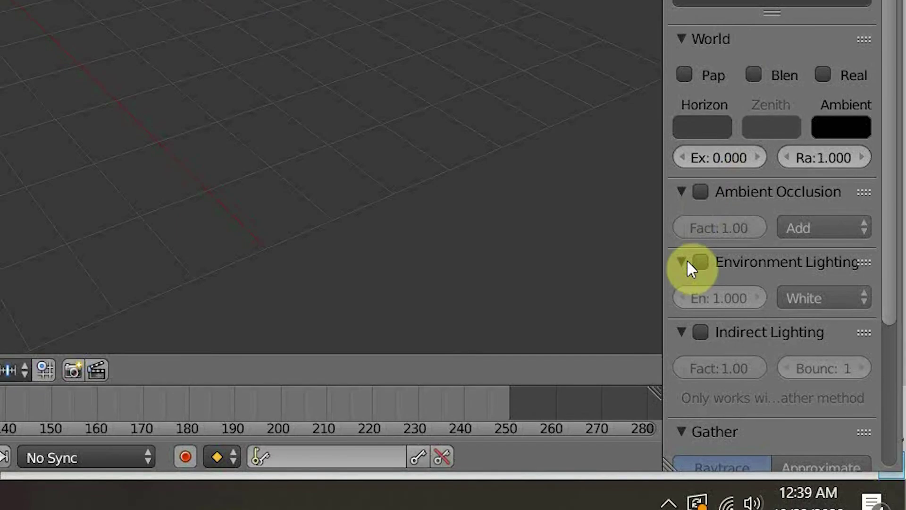
pyautogui.click(692, 261)
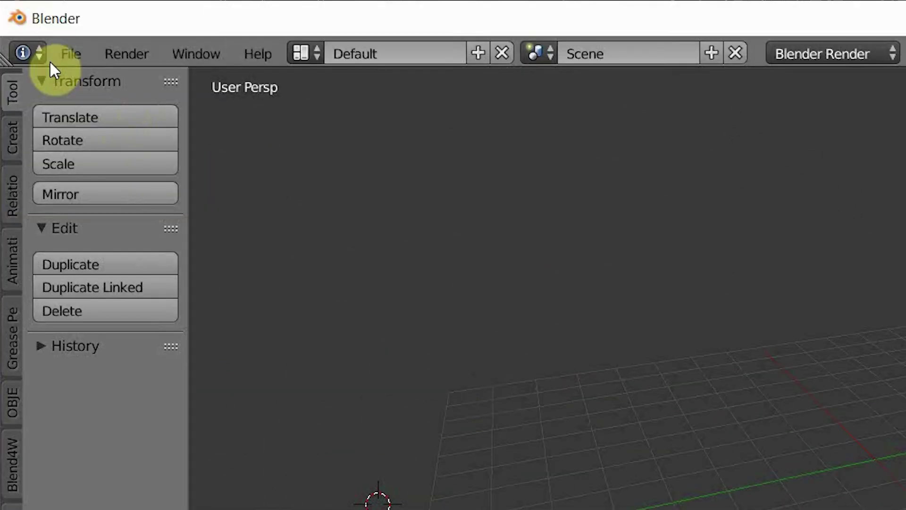
# Step: Import the FBX model NeptuneOlder.FBX from Downloads, in the Neptune (Older) folder of "PC Computer - Megadimension Neptunia VII - Neptune Ultra Dimension"
pyautogui.click(69, 53)
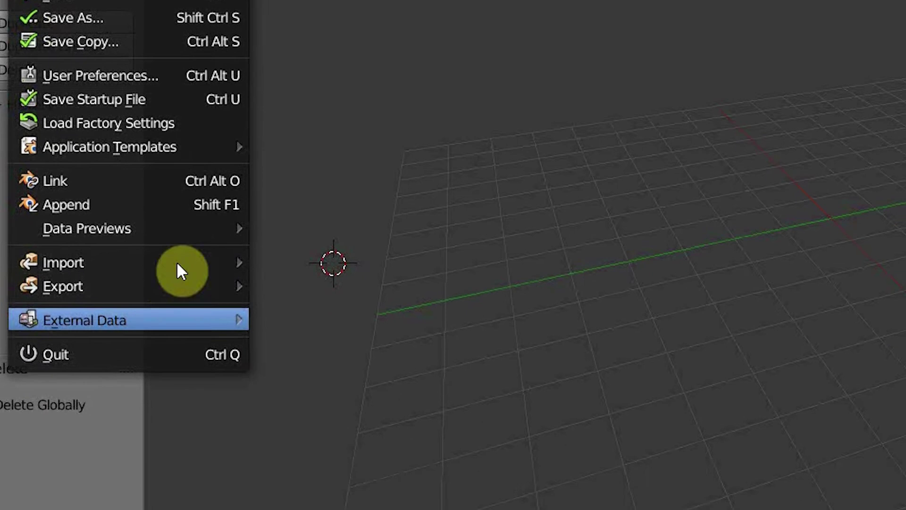
pyautogui.moveTo(185, 260)
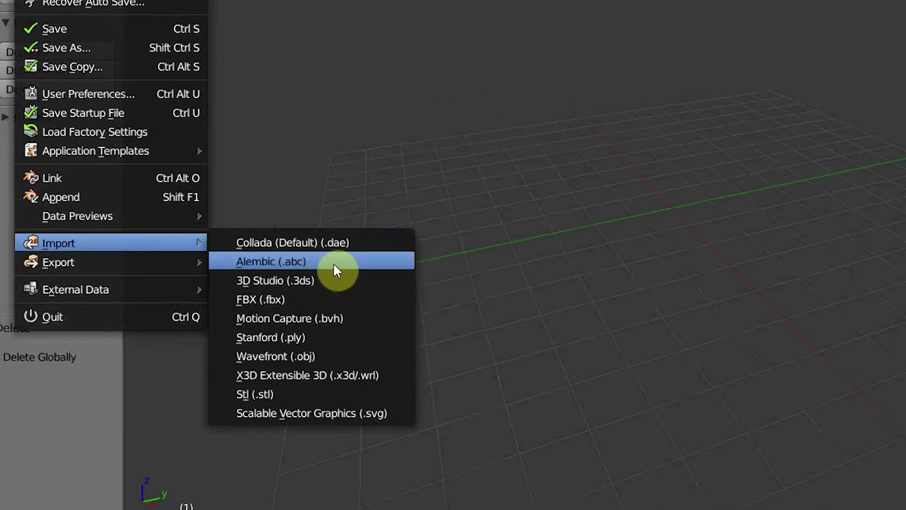
pyautogui.click(273, 299)
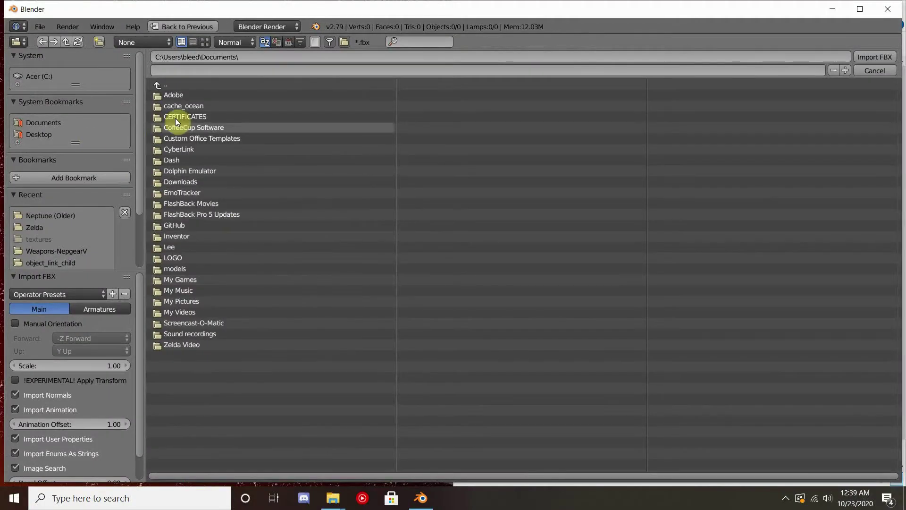
pyautogui.click(194, 88)
pyautogui.click(182, 214)
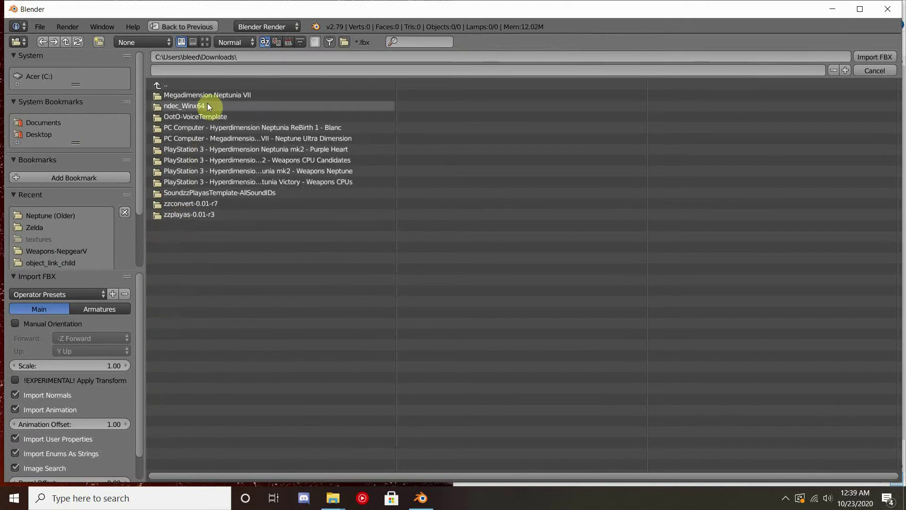
pyautogui.click(239, 136)
pyautogui.click(242, 97)
pyautogui.click(241, 97)
pyautogui.click(242, 105)
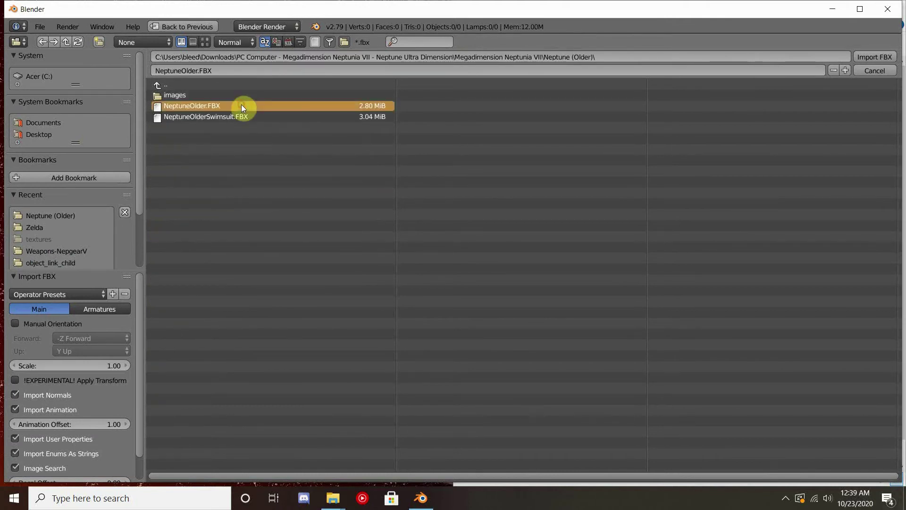
pyautogui.click(874, 58)
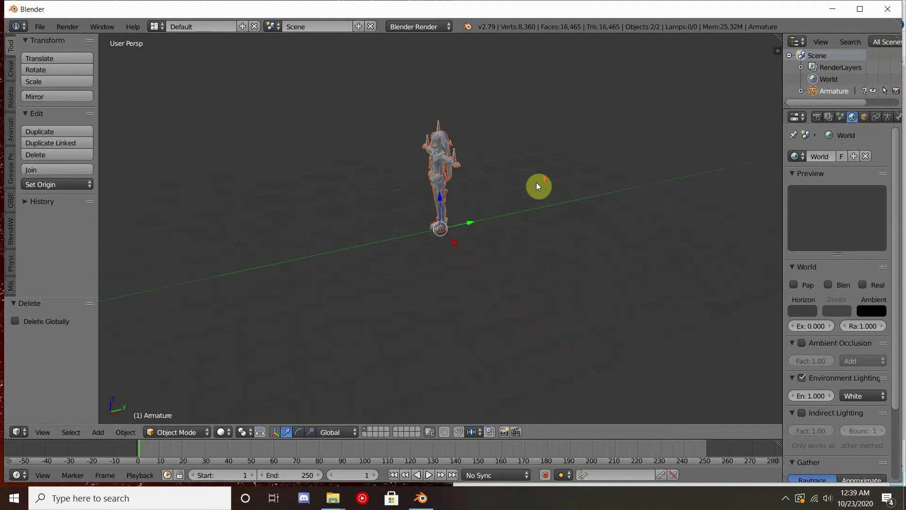
# Step: Hide the imported character's armature so only the mesh is displayed
pyautogui.rightClick(461, 133)
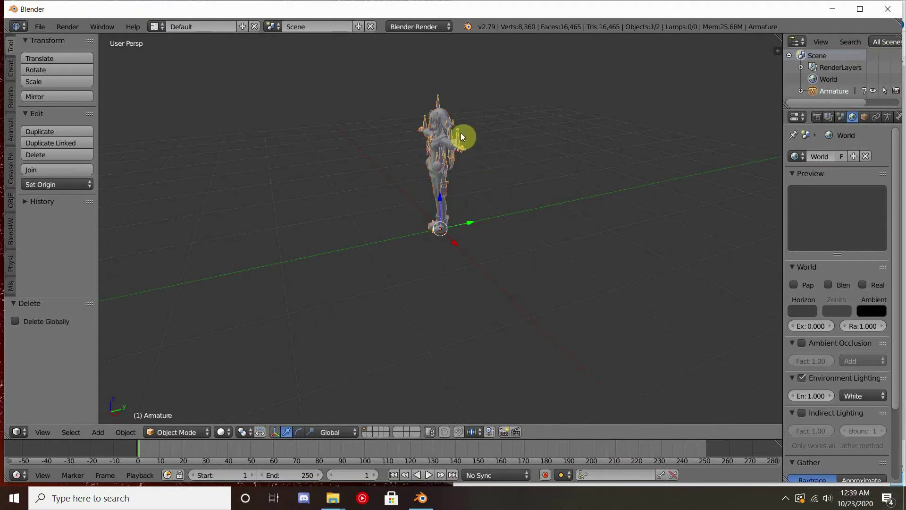
pyautogui.press('h')
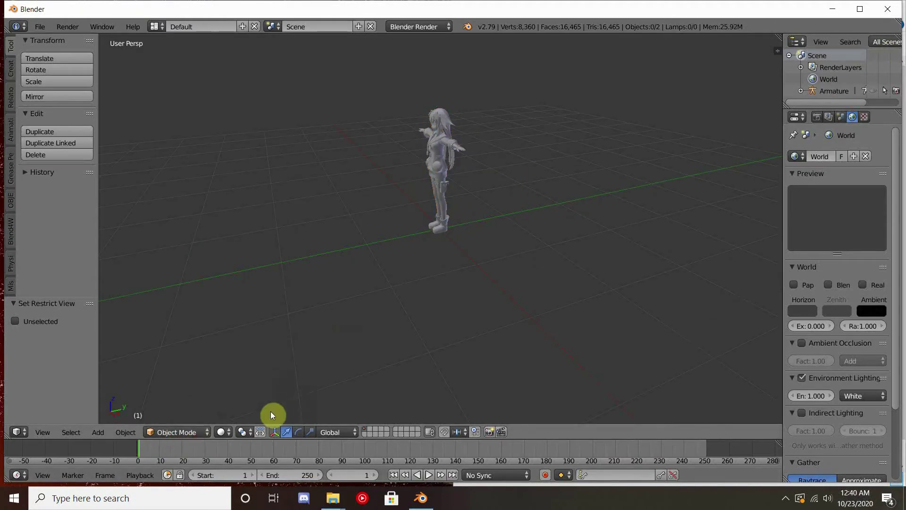
# Step: Inspect the character model in Wireframe viewport shading and return the shading to Solid
pyautogui.click(219, 432)
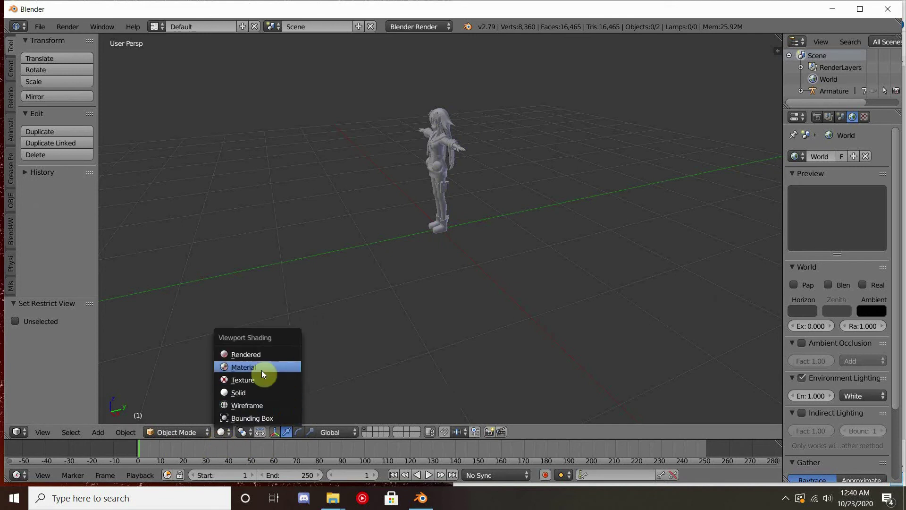
pyautogui.click(258, 405)
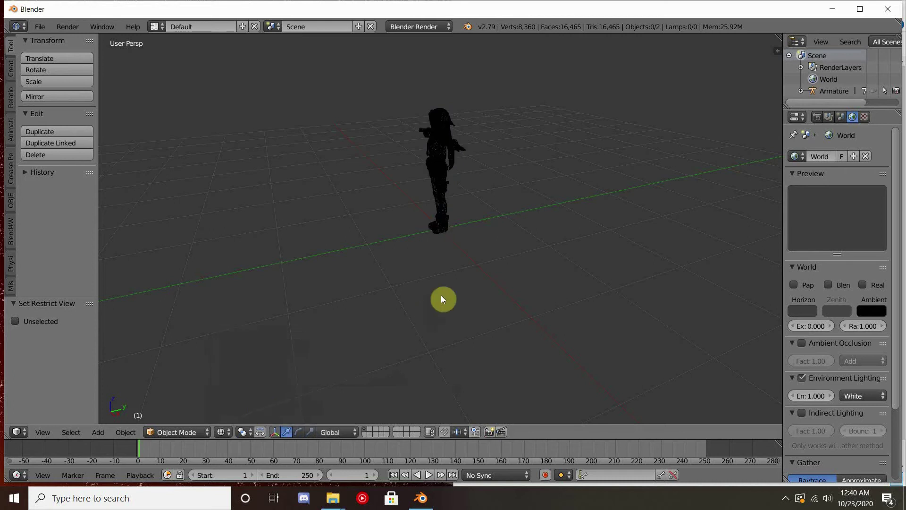
pyautogui.scroll(2, 433, 234)
pyautogui.scroll(2, 448, 221)
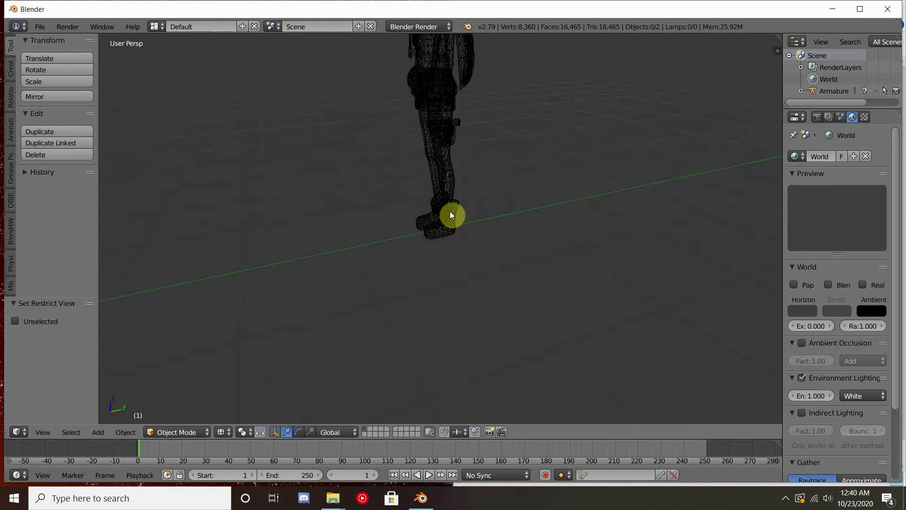
pyautogui.moveTo(439, 206); pyautogui.dragTo(538, 183, button='middle')
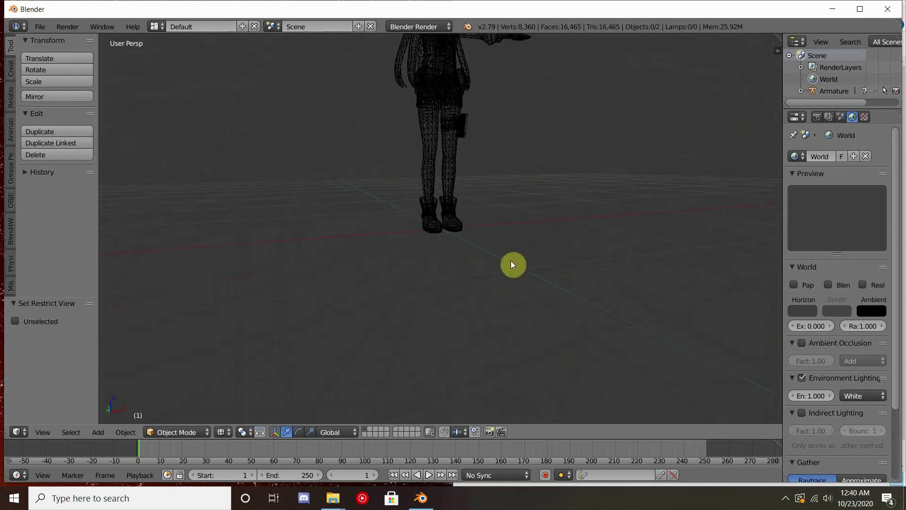
pyautogui.click(223, 431)
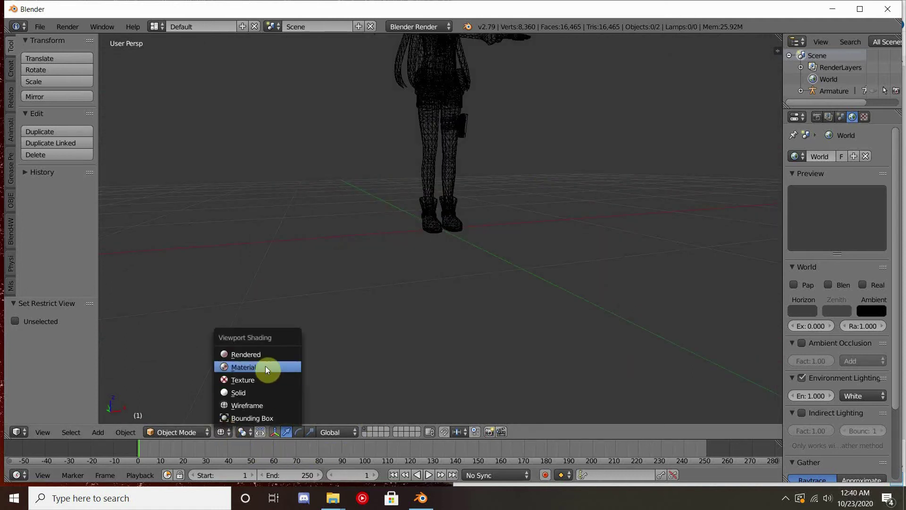
pyautogui.click(266, 394)
pyautogui.scroll(-3, 539, 226)
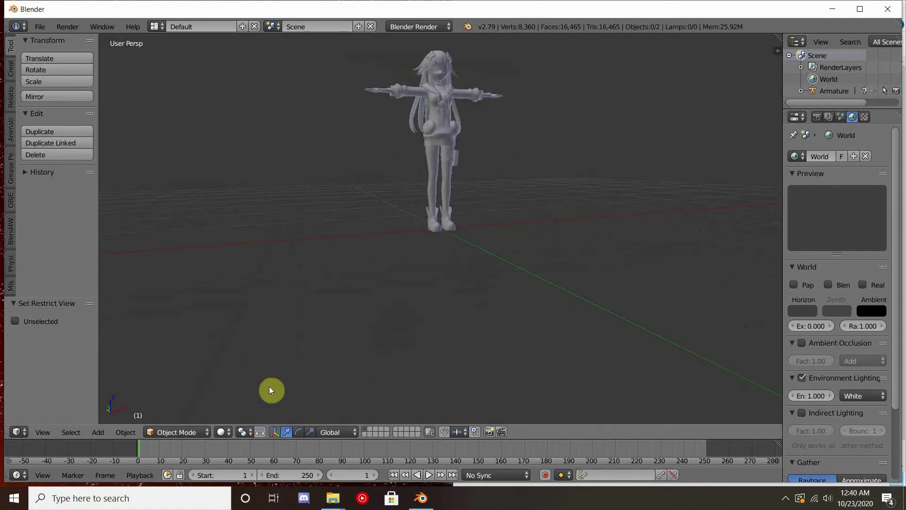
# Step: Set the viewport shading to Material to display the character's textures
pyautogui.click(223, 434)
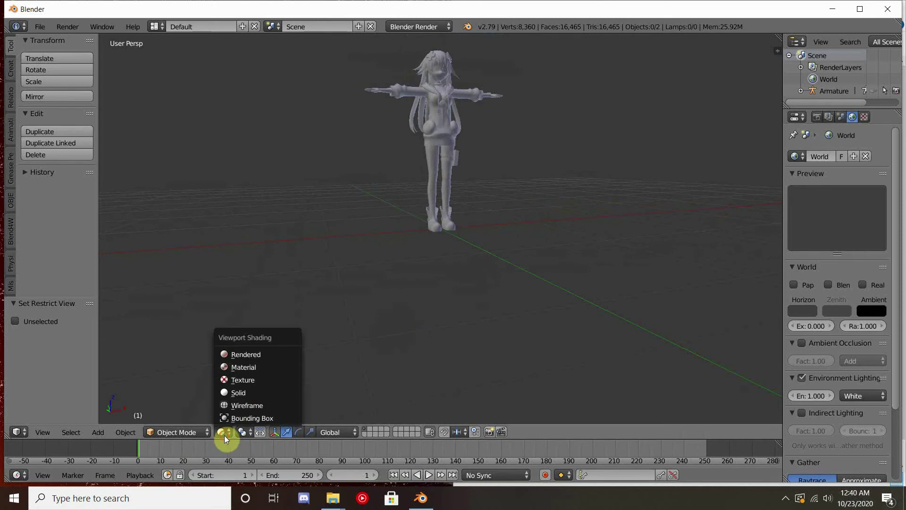
pyautogui.click(262, 367)
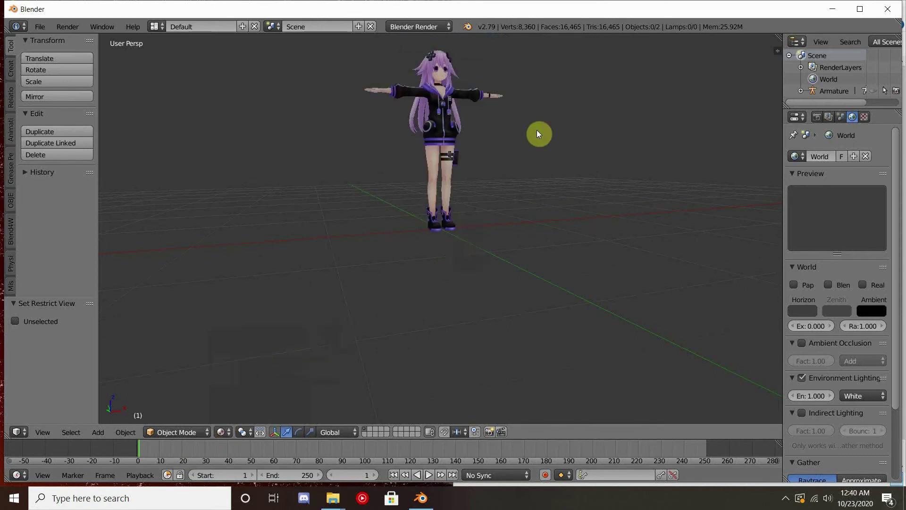
pyautogui.moveTo(537, 132); pyautogui.dragTo(419, 142, button='middle')
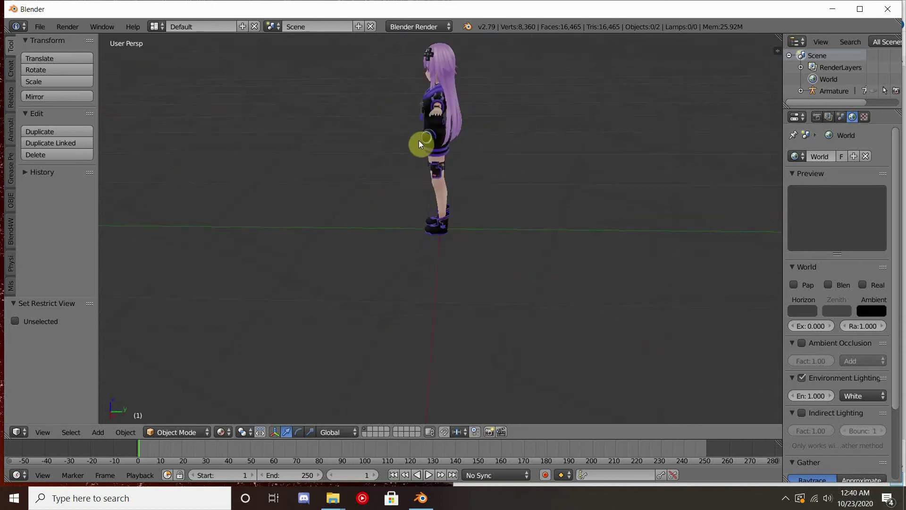
# Step: Examine the textured character up close and from the front, right and top views
pyautogui.press('KP_1')
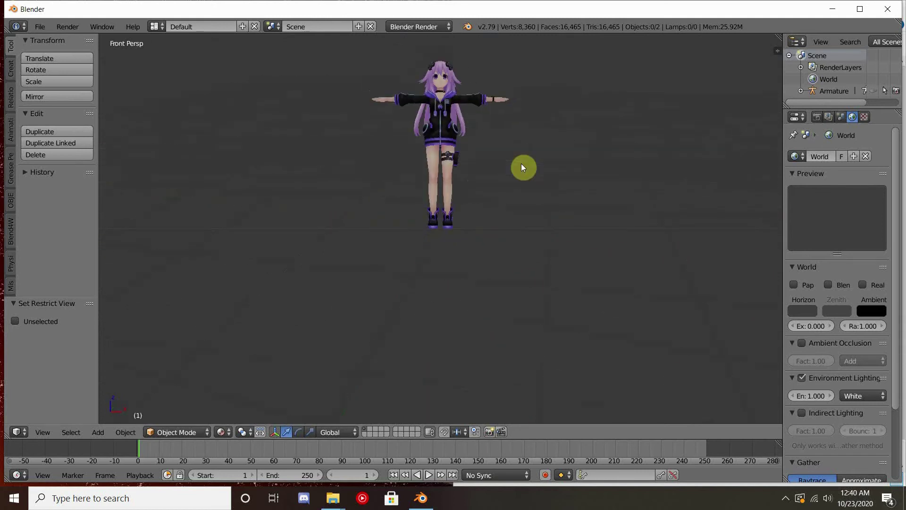
pyautogui.keyDown('shift'); pyautogui.moveTo(512, 122); pyautogui.dragTo(517, 188, button='middle'); pyautogui.keyUp('shift')
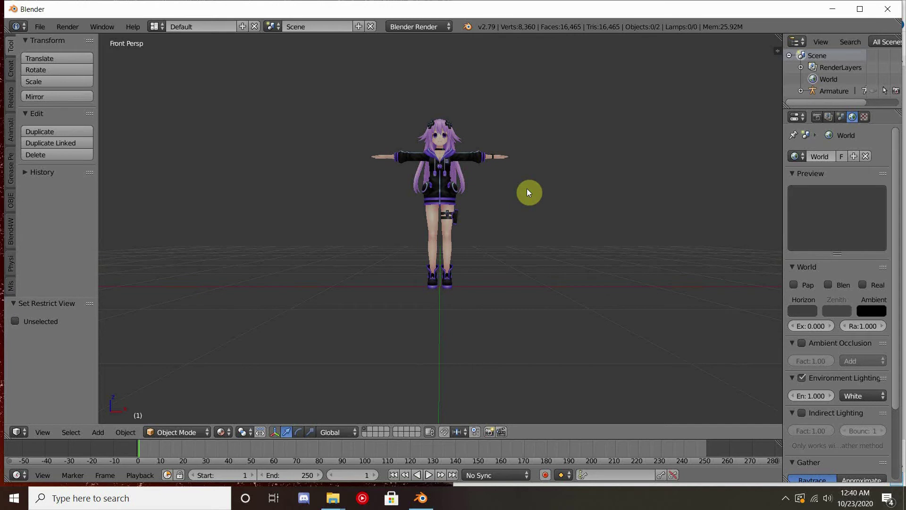
pyautogui.moveTo(559, 147); pyautogui.dragTo(556, 172, button='middle')
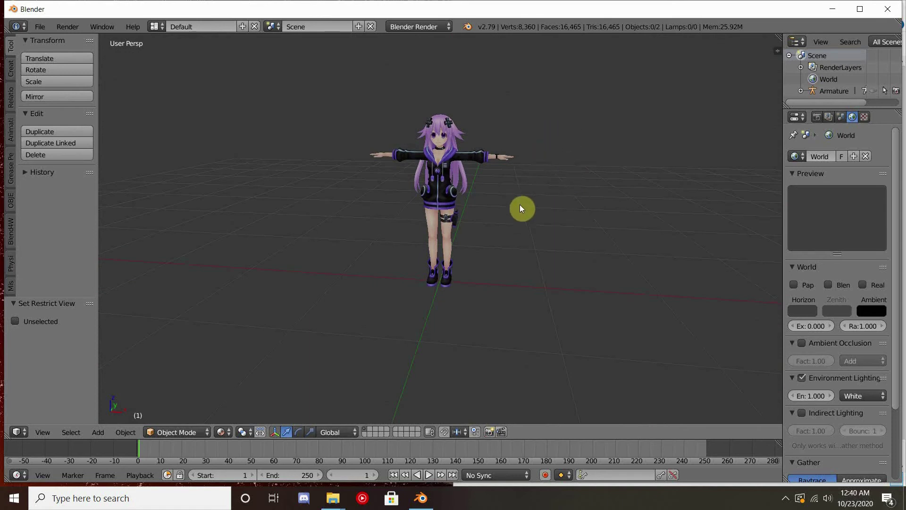
pyautogui.scroll(5, 518, 213)
pyautogui.scroll(-2, 520, 168)
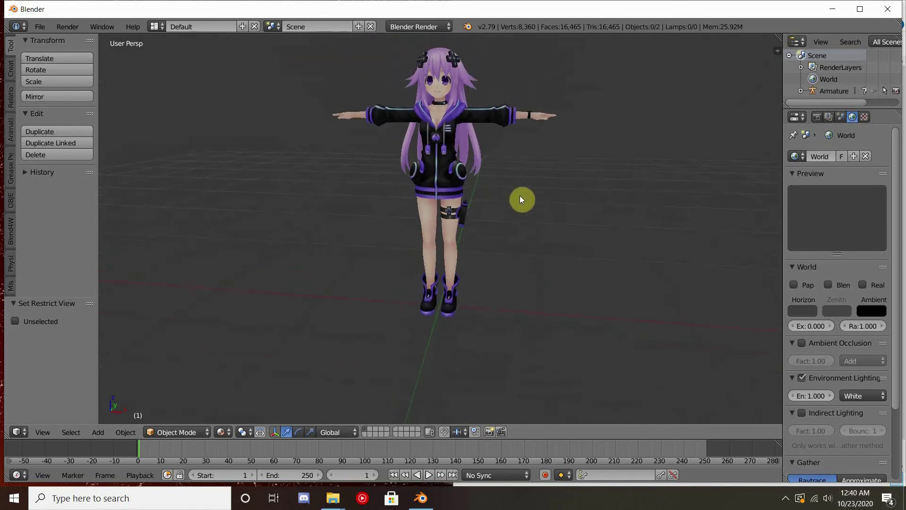
pyautogui.scroll(-2, 521, 199)
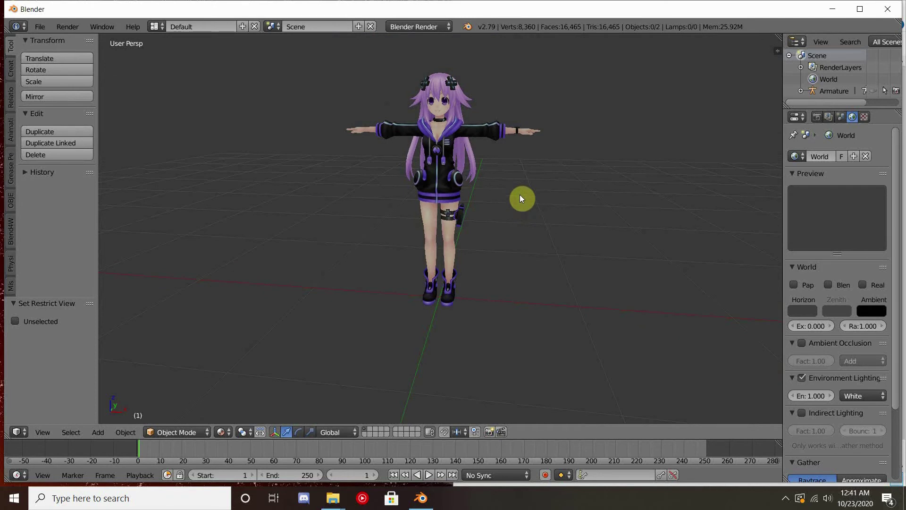
pyautogui.scroll(-4, 521, 197)
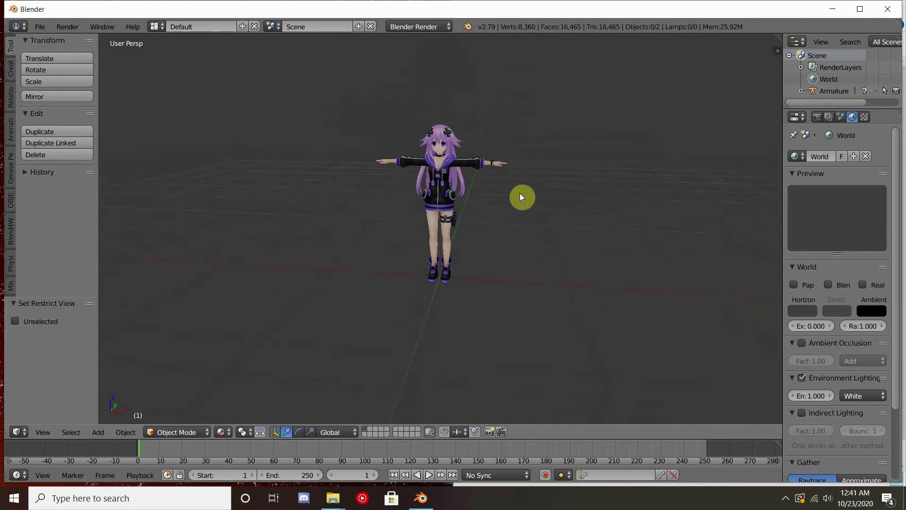
pyautogui.scroll(4, 521, 197)
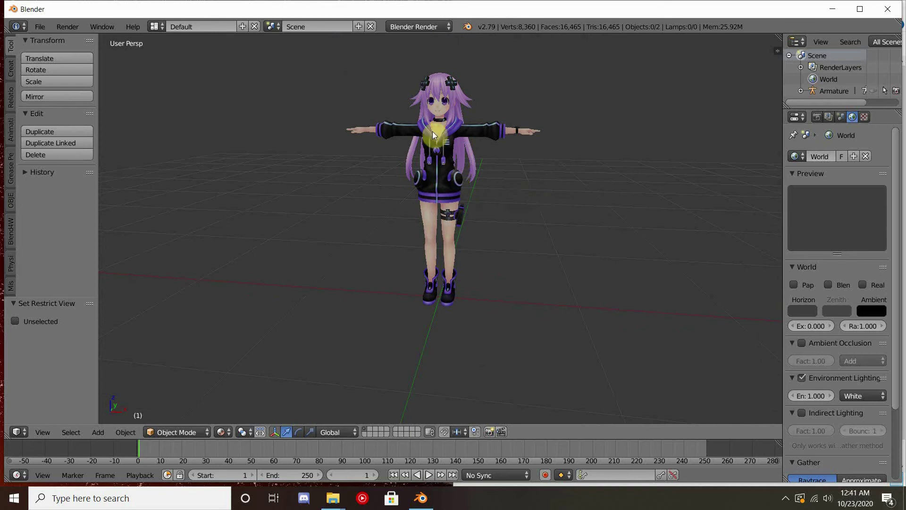
pyautogui.press('KP_1')
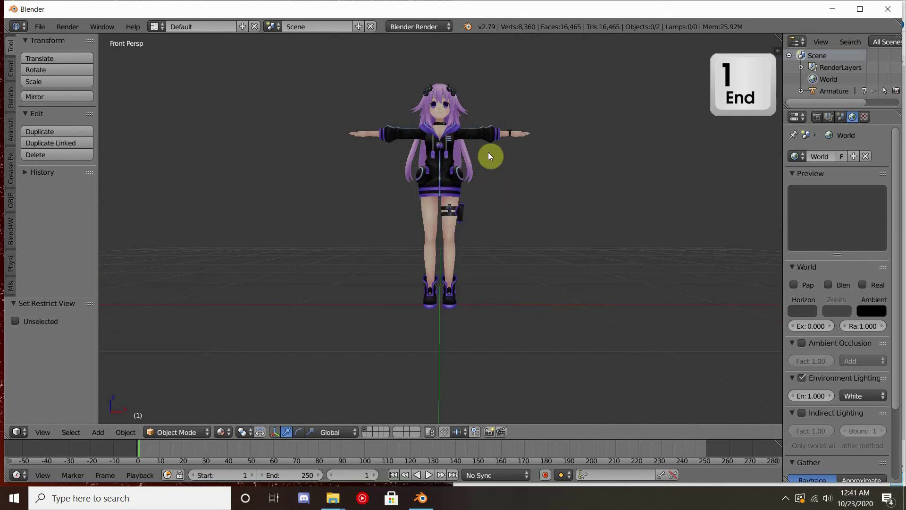
pyautogui.keyDown('shift'); pyautogui.moveTo(489, 153); pyautogui.dragTo(486, 178, button='middle'); pyautogui.keyUp('shift')
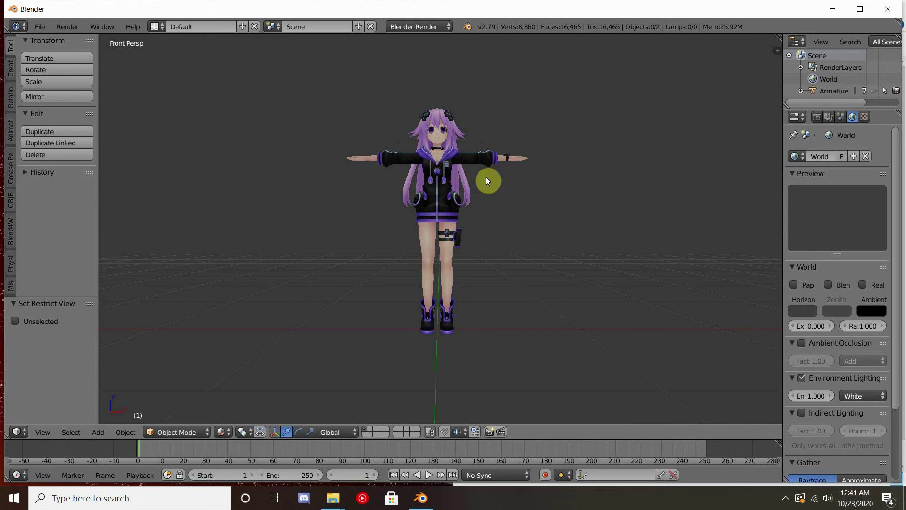
pyautogui.press('KP_3')
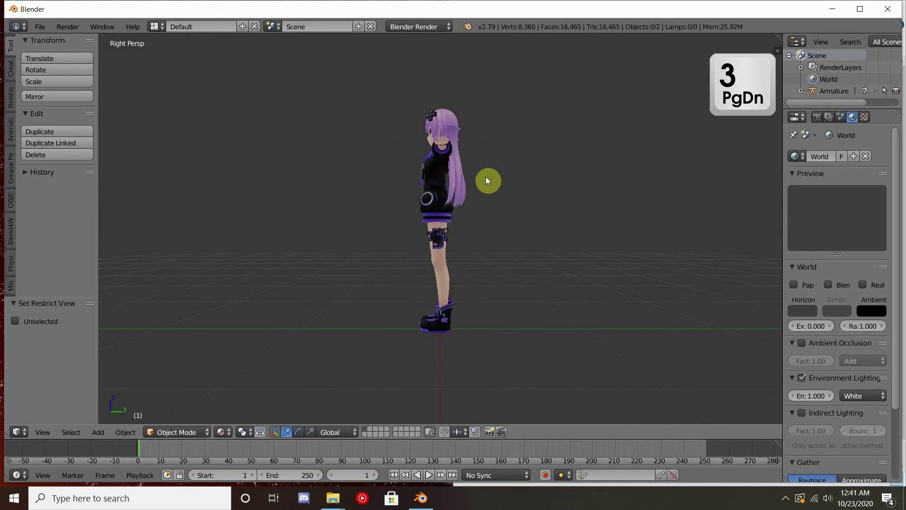
pyautogui.press('KP_7')
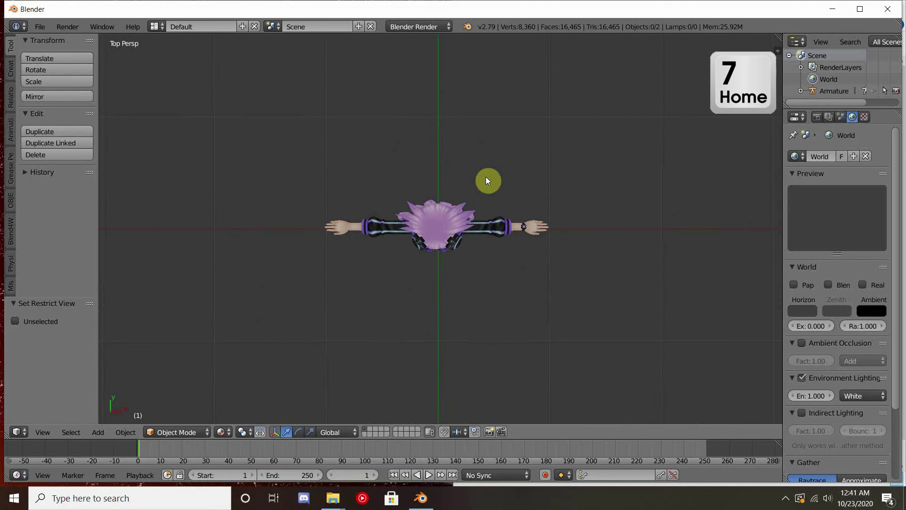
# Step: Look at the character from the opposite view direction and display its front view in orthographic projection
pyautogui.press('KP_9')
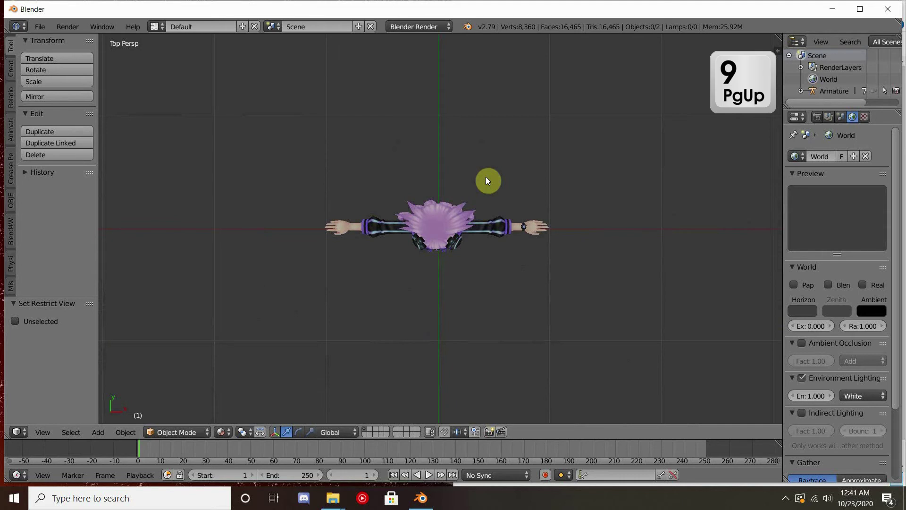
pyautogui.press('KP_9')
pyautogui.press('KP_1')
pyautogui.press('KP_5')
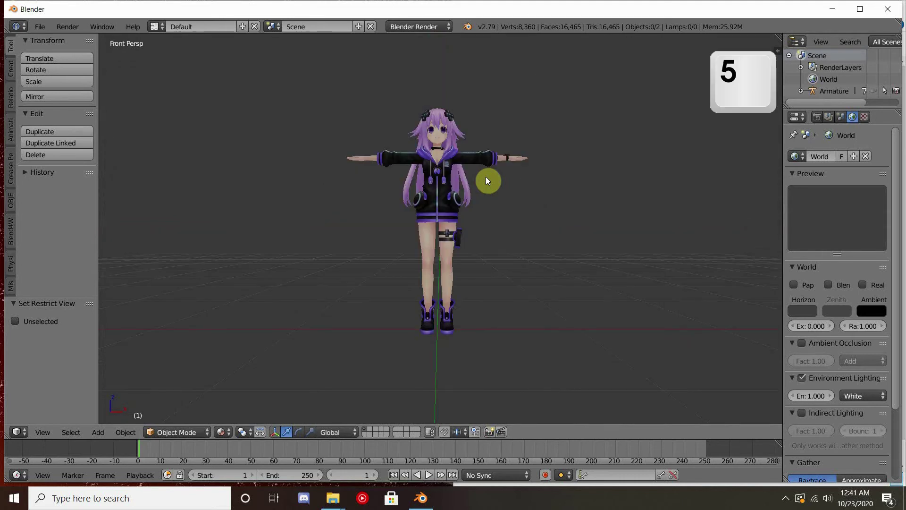
pyautogui.press('KP_5')
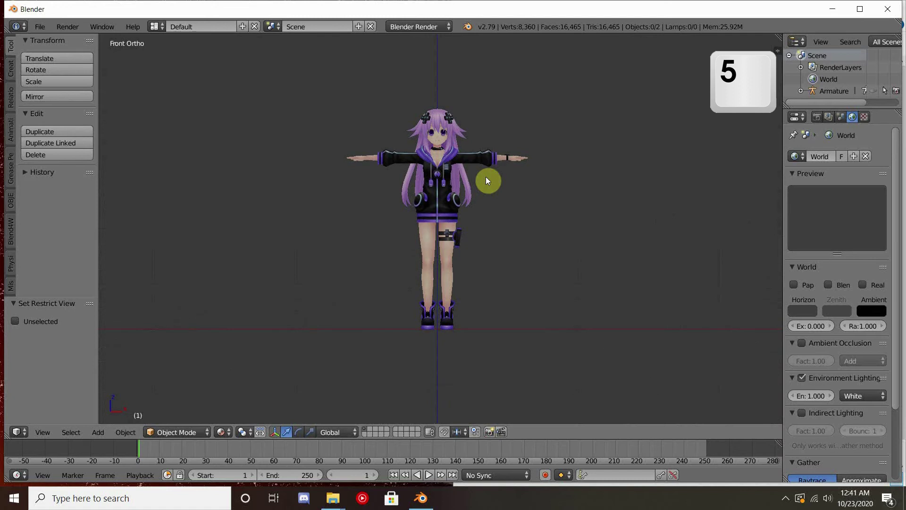
# Step: Examine the character's head and hair up close from above in orthographic projection
pyautogui.scroll(1, 479, 180)
pyautogui.scroll(2, 516, 206)
pyautogui.moveTo(516, 206)
pyautogui.keyDown('shift'); pyautogui.mouseDown(button='middle')
pyautogui.moveTo(536, 77)
pyautogui.moveTo(517, 243)
pyautogui.moveTo(516, 205)
pyautogui.mouseUp(button='middle'); pyautogui.keyUp('shift')
pyautogui.scroll(3, 534, 166)
pyautogui.scroll(5, 516, 205)
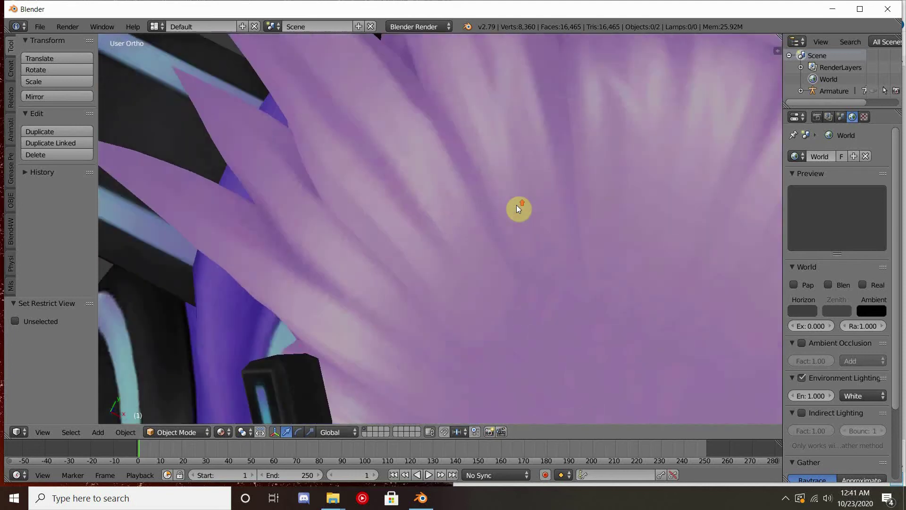
pyautogui.scroll(-6, 516, 205)
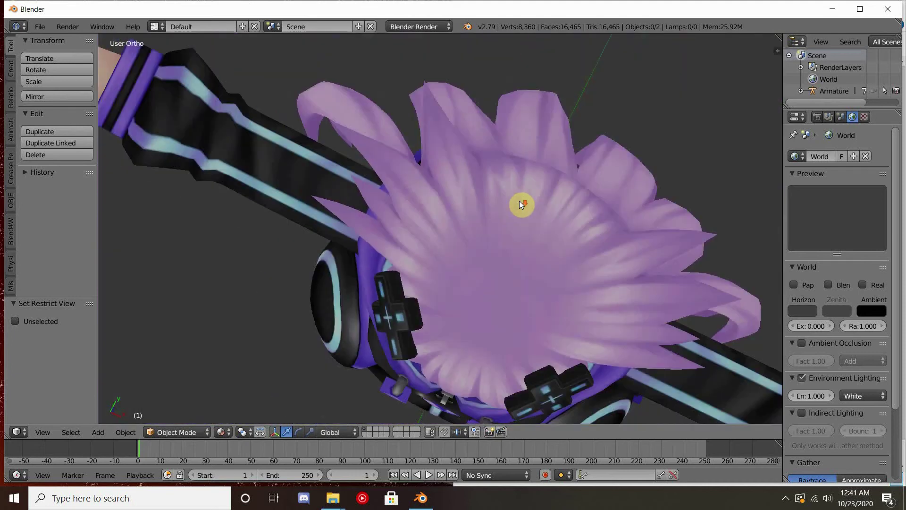
# Step: Return to the front perspective view and examine the boots and jacket up close
pyautogui.press('KP_1')
pyautogui.press('KP_5')
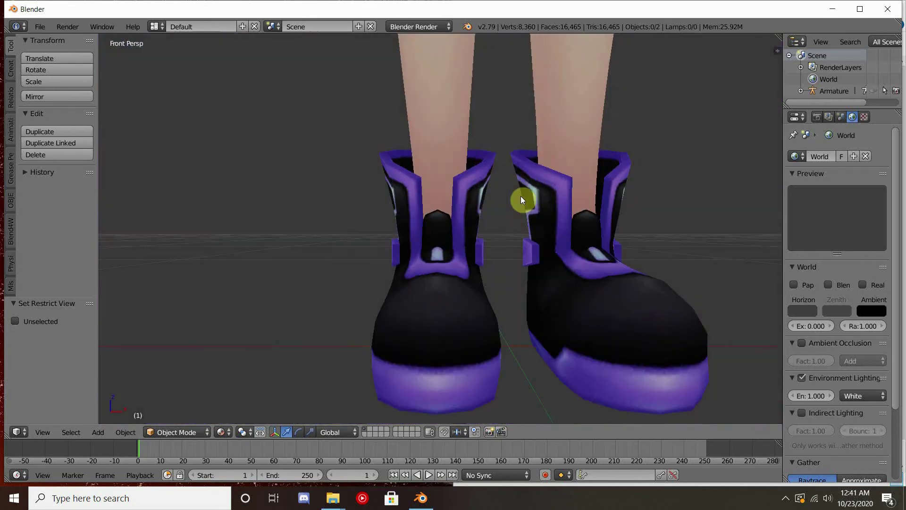
pyautogui.scroll(-6, 520, 196)
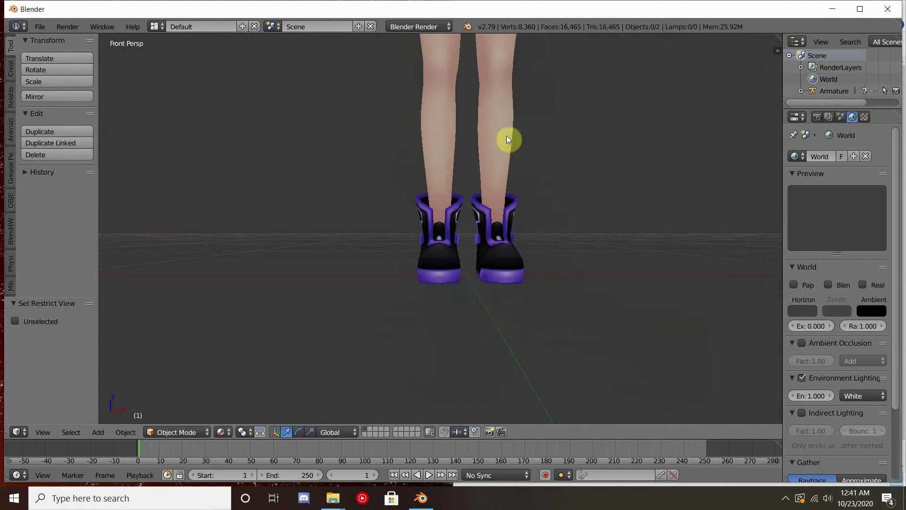
pyautogui.scroll(-3, 484, 150)
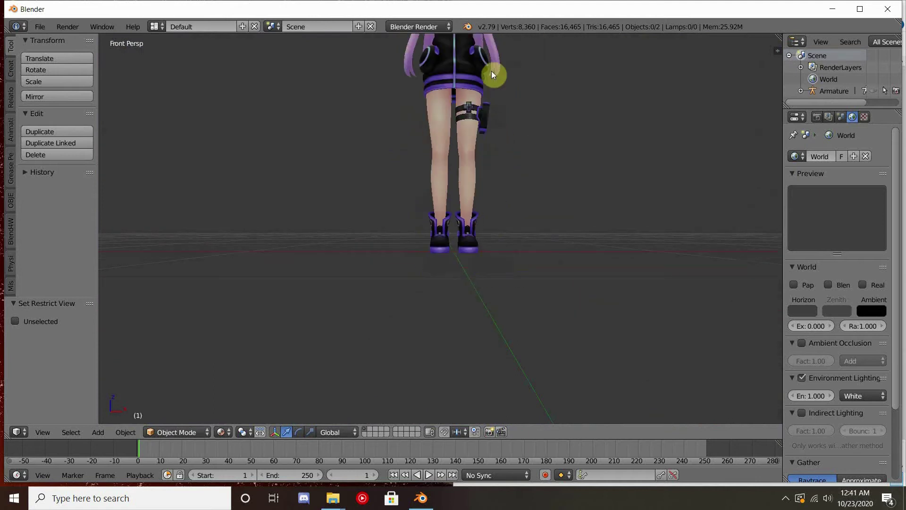
pyautogui.keyDown('shift'); pyautogui.moveTo(491, 71); pyautogui.dragTo(441, 263, button='middle'); pyautogui.keyUp('shift')
pyautogui.scroll(10, 437, 253)
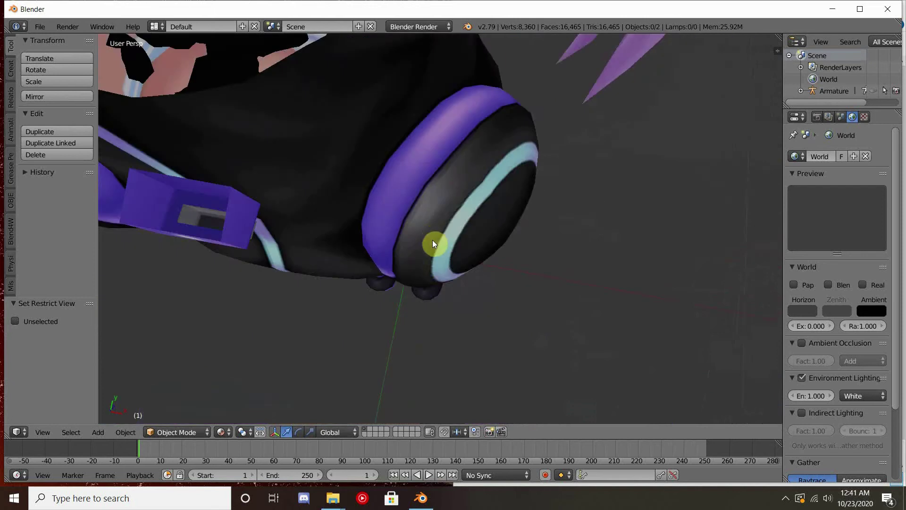
pyautogui.scroll(-10, 434, 246)
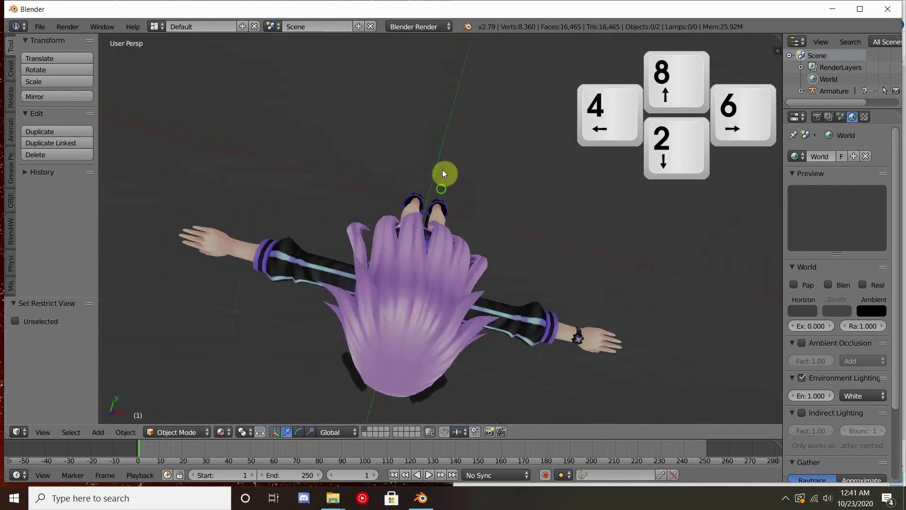
# Step: Orbit around the character in fixed increments and finish in the front orthographic view
pyautogui.press('KP_8')
pyautogui.press('KP_8')
pyautogui.press('KP_8')
pyautogui.press('KP_8')
pyautogui.press('KP_8')
pyautogui.press('KP_8')
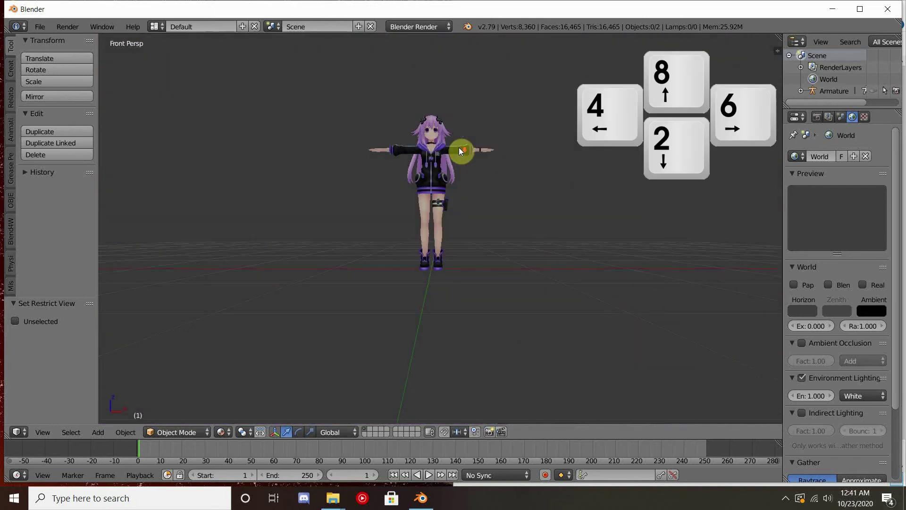
pyautogui.press('KP_5')
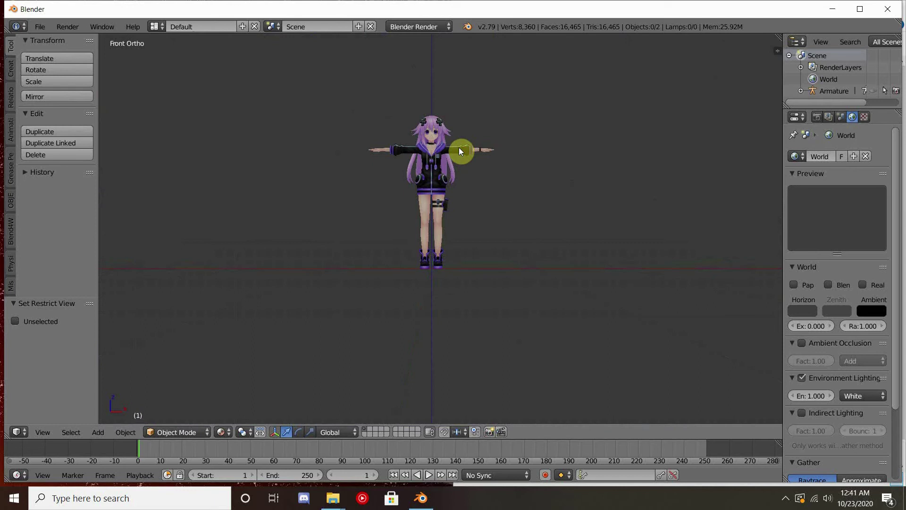
# Step: Select the NeptuneOlder mesh and switch it to Edit Mode
pyautogui.scroll(2, 486, 165)
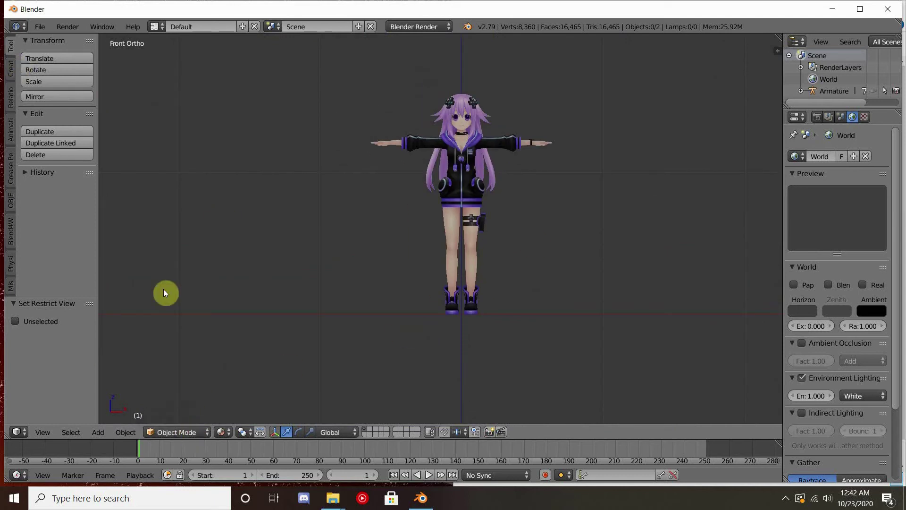
pyautogui.rightClick(429, 194)
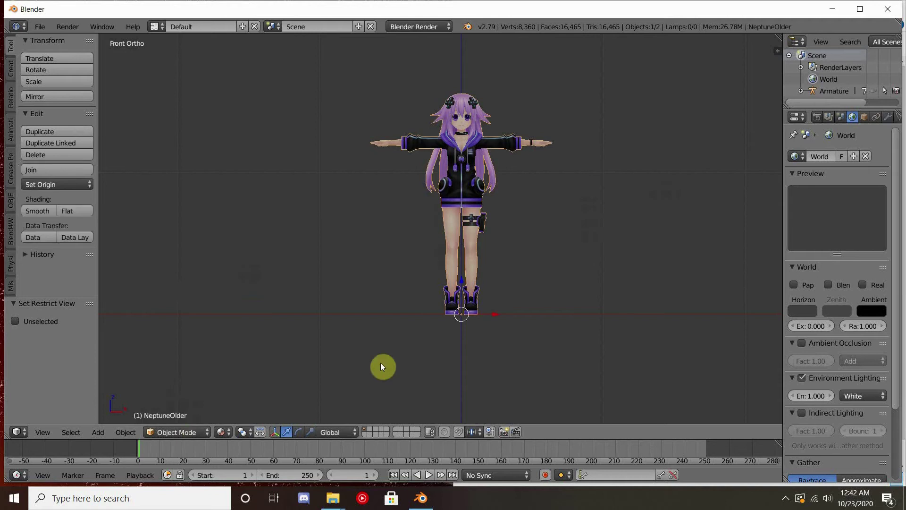
pyautogui.click(206, 431)
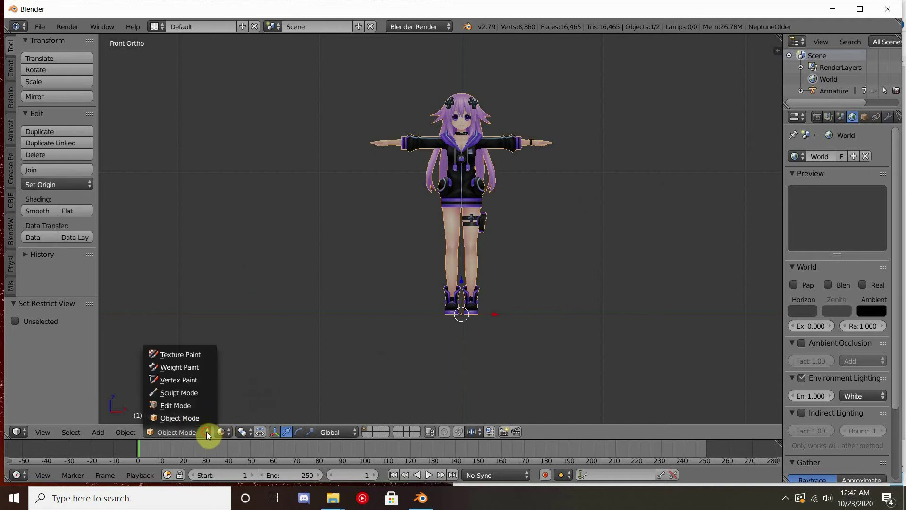
pyautogui.click(206, 405)
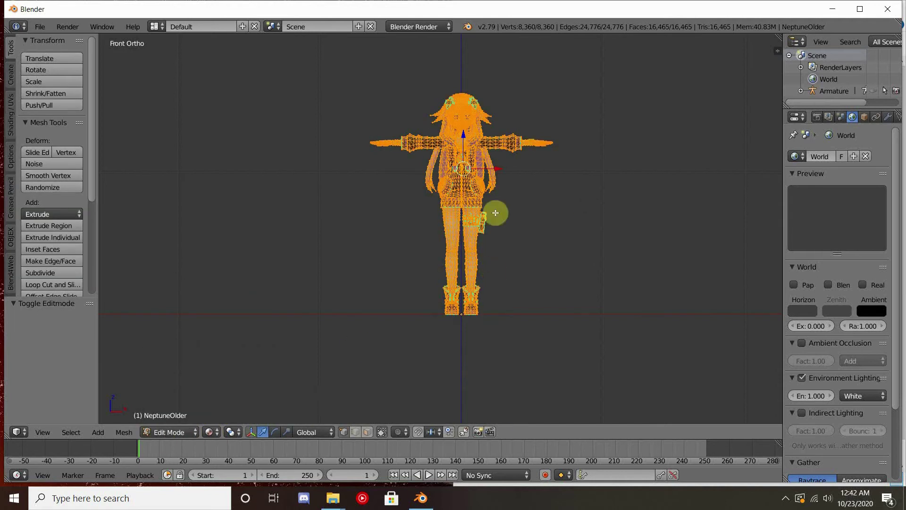
# Step: Decimate the whole character mesh's geometry to a ratio of 0.080
pyautogui.scroll(2, 477, 175)
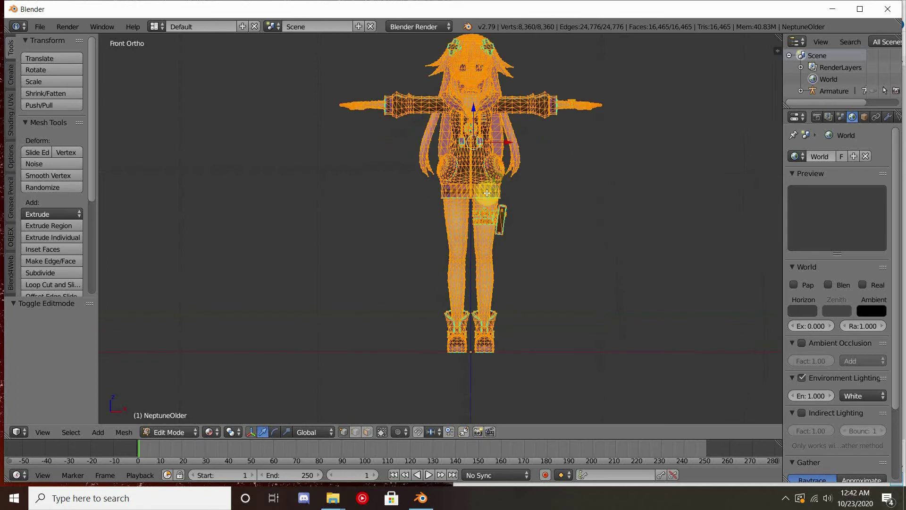
pyautogui.keyDown('shift'); pyautogui.moveTo(477, 177); pyautogui.dragTo(448, 211, button='middle'); pyautogui.keyUp('shift')
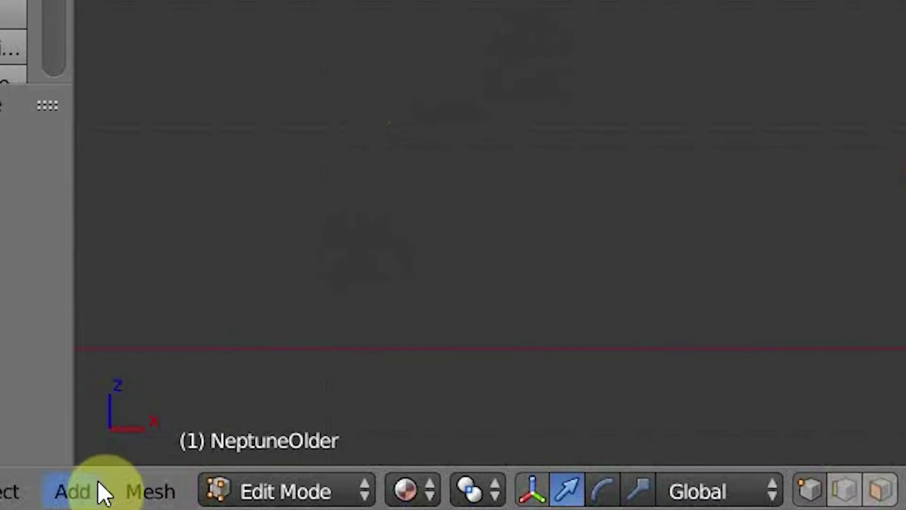
pyautogui.click(151, 489)
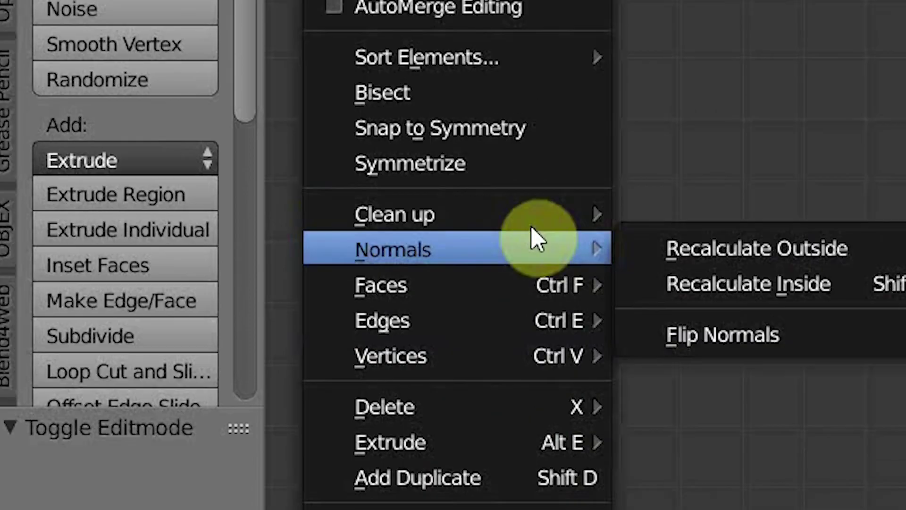
pyautogui.moveTo(536, 81)
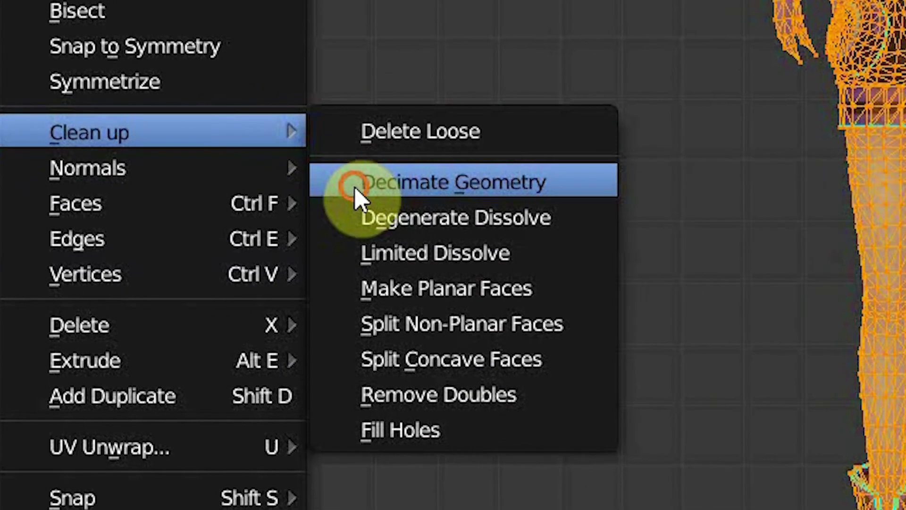
pyautogui.click(537, 252)
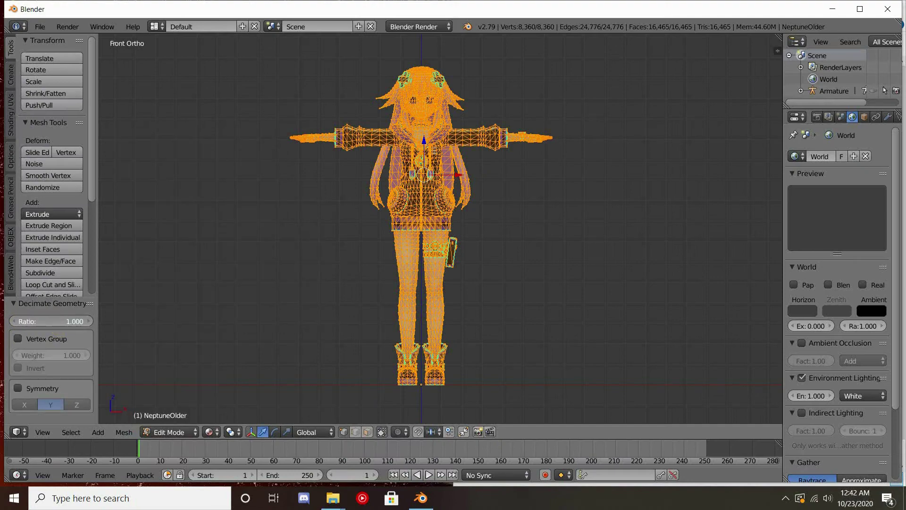
pyautogui.moveTo(71, 321); pyautogui.dragTo(29, 320)
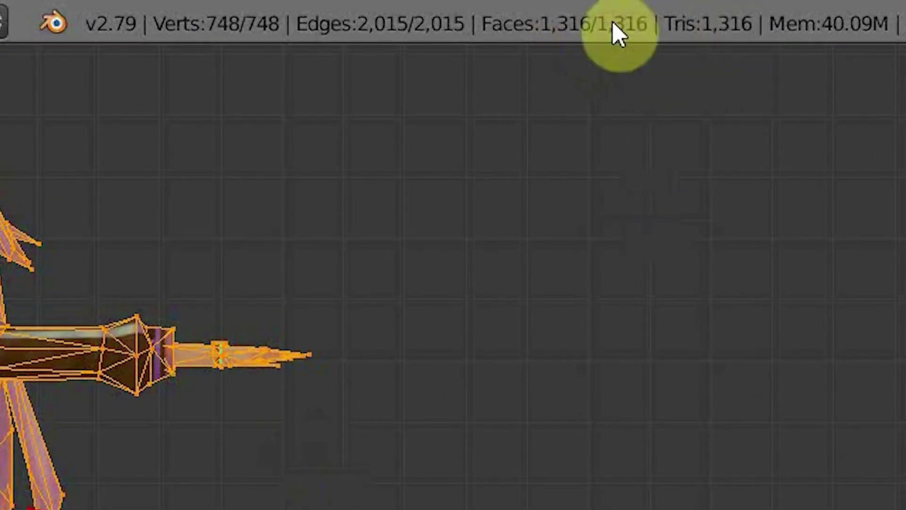
# Step: Inspect the decimated character mesh up close and undo the decimation
pyautogui.scroll(2, 243, 359)
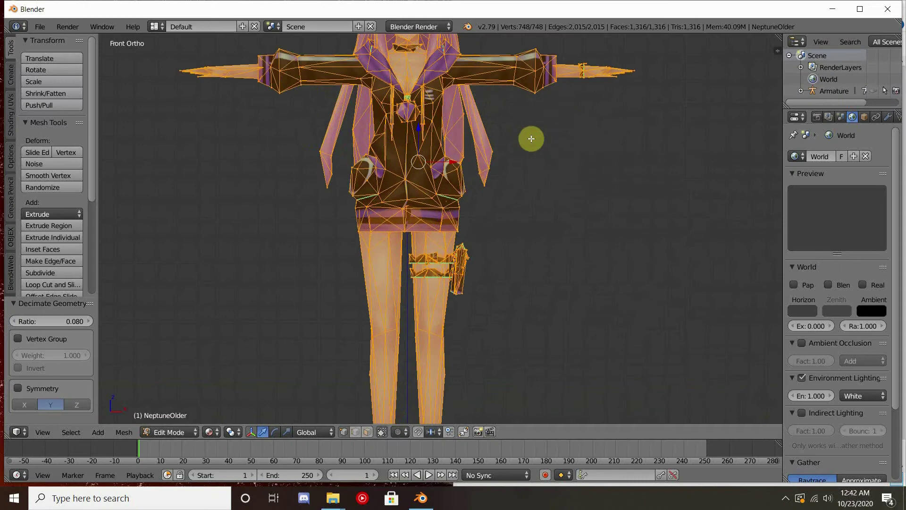
pyautogui.keyDown('shift'); pyautogui.moveTo(531, 141); pyautogui.dragTo(506, 181, button='middle'); pyautogui.keyUp('shift')
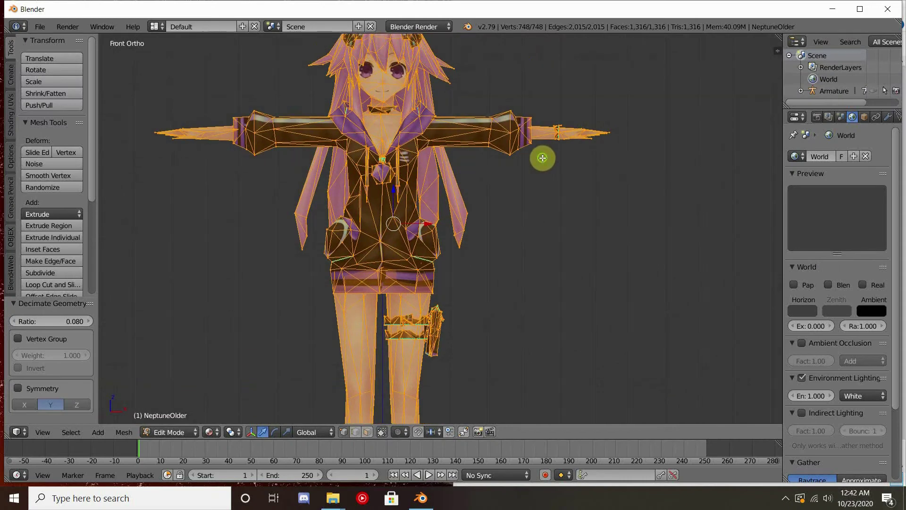
pyautogui.moveTo(542, 158); pyautogui.dragTo(559, 264, button='middle')
pyautogui.hotkey('ctrl', 'z')
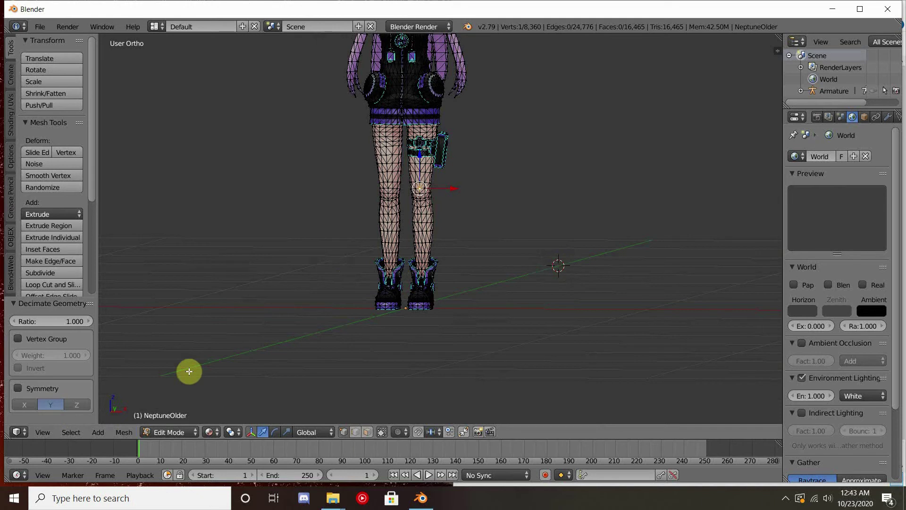
# Step: Snap the 3D cursor to the center of the scene
pyautogui.click(124, 430)
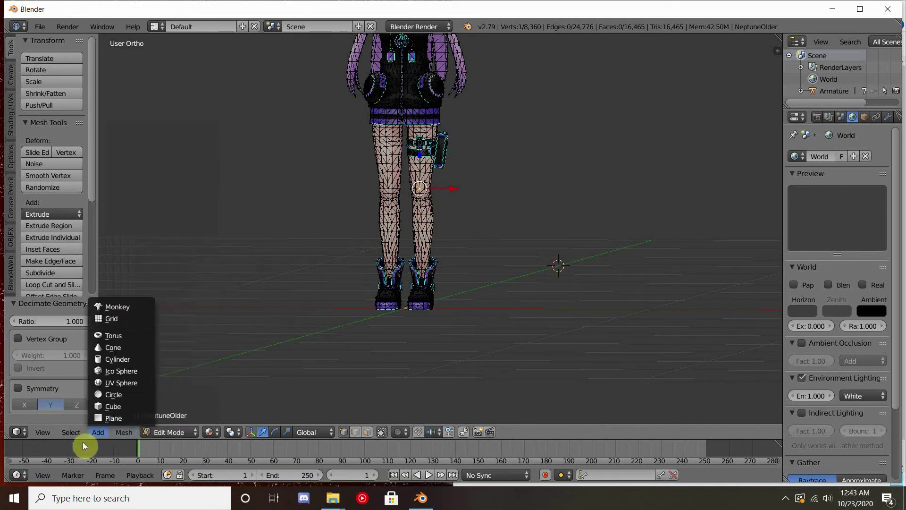
pyautogui.click(73, 434)
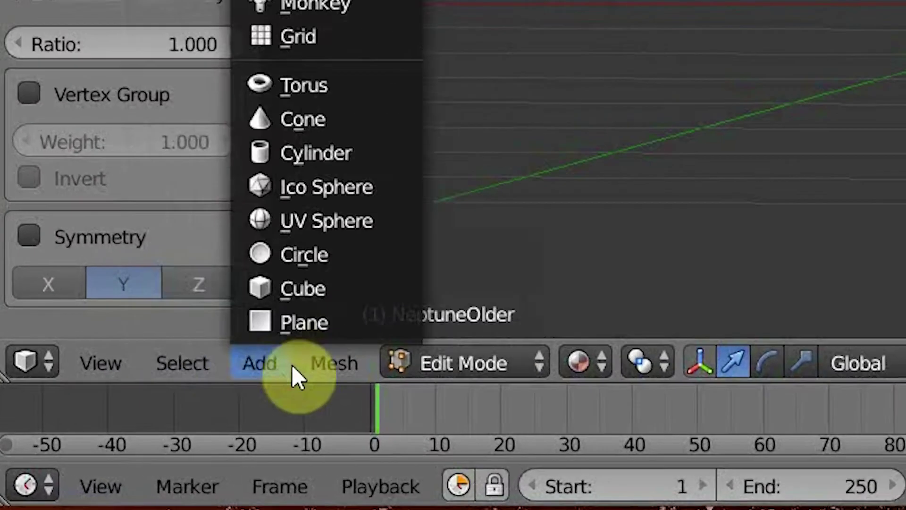
pyautogui.moveTo(113, 433)
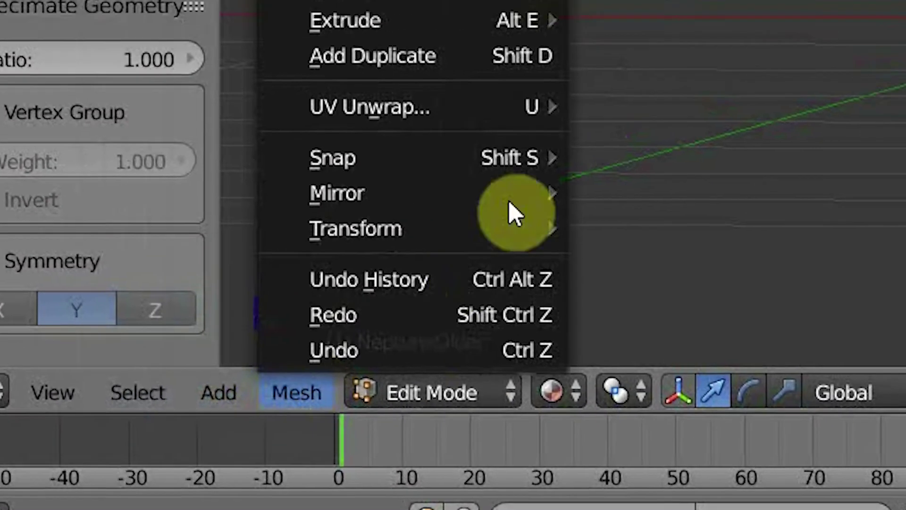
pyautogui.moveTo(557, 146)
pyautogui.moveTo(310, 274)
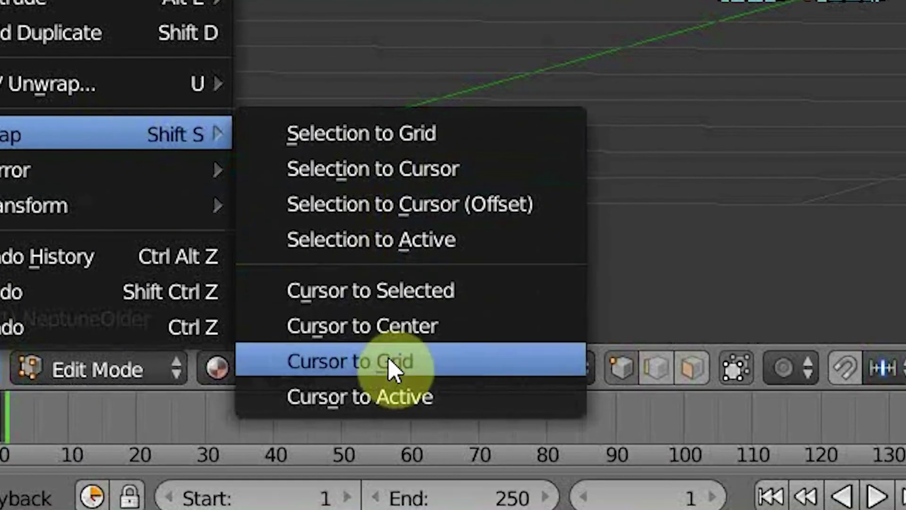
pyautogui.click(390, 328)
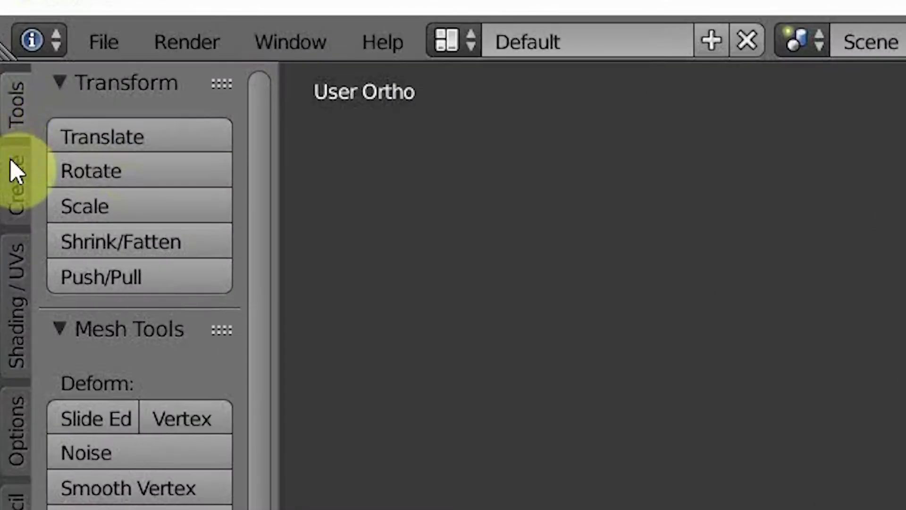
# Step: Add a cylinder at the 3D cursor with 6 vertices and a radius of 0.320
pyautogui.click(10, 74)
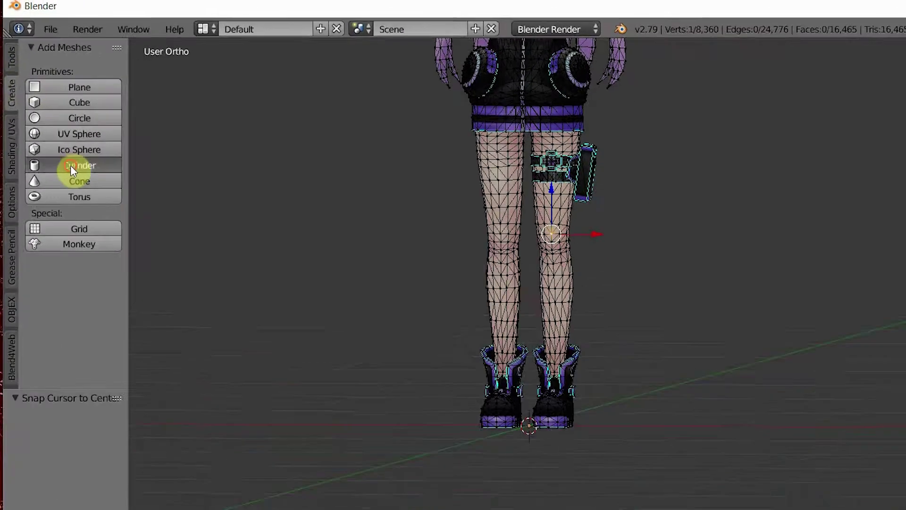
pyautogui.click(138, 287)
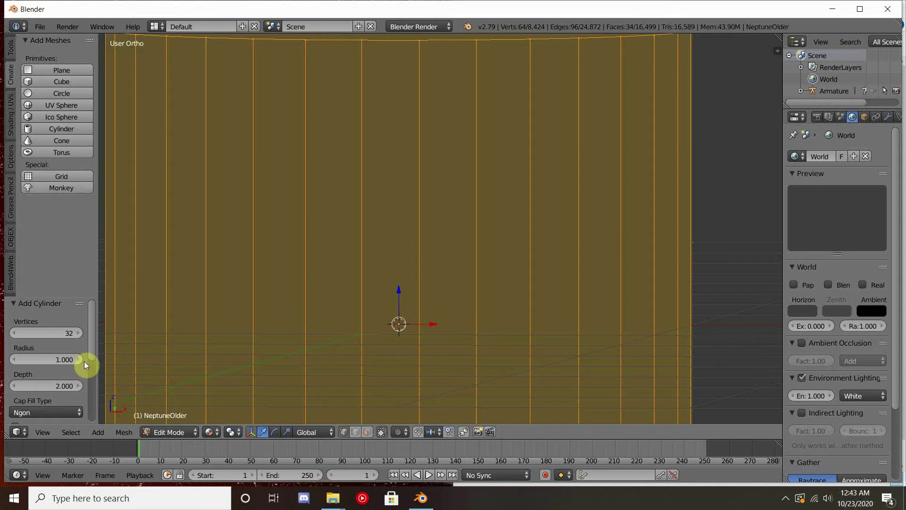
pyautogui.click(47, 332)
pyautogui.write('6')
pyautogui.press('Return')
pyautogui.moveTo(69, 356); pyautogui.dragTo(304, 339)
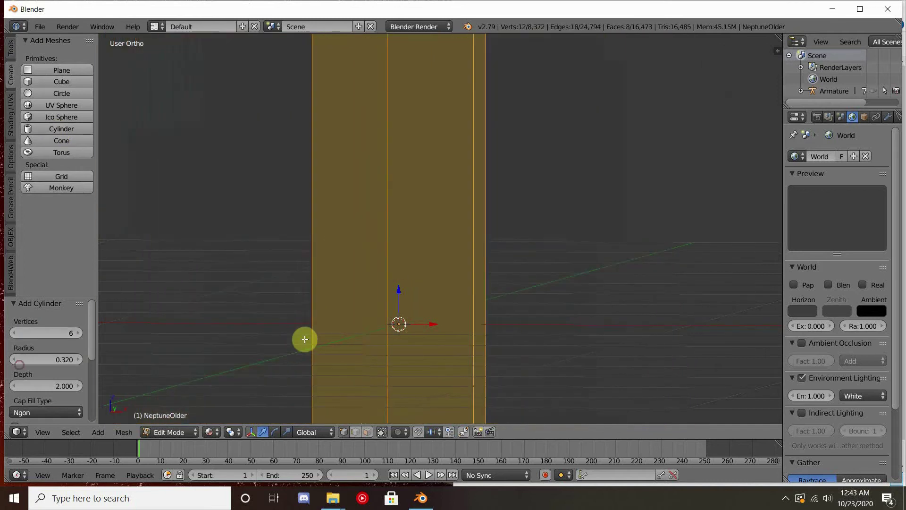
# Step: Set the cylinder's radius to 0.06
pyautogui.press('KP_1')
pyautogui.scroll(2, 444, 266)
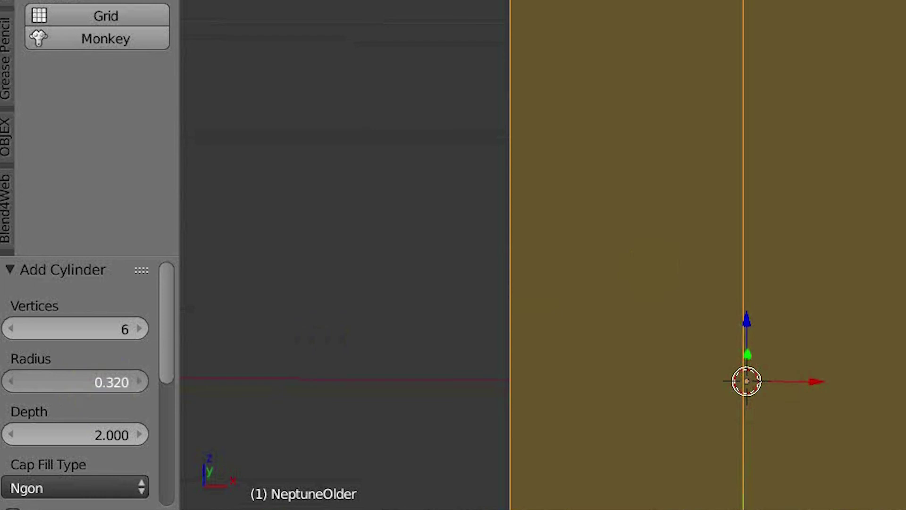
pyautogui.moveTo(109, 382); pyautogui.dragTo(56, 381)
pyautogui.click(109, 383)
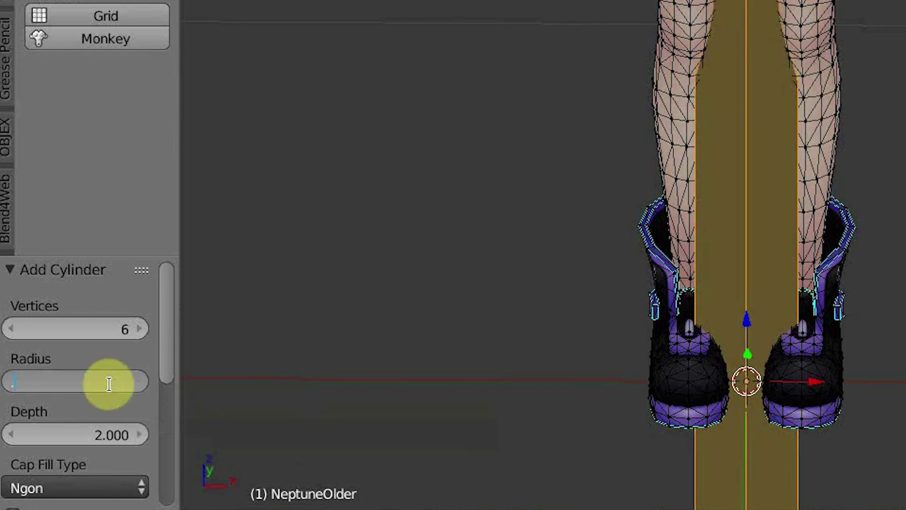
pyautogui.write('.06')
pyautogui.press('Return')
# Step: Adjust the cylinder's X location until it is centred on the boot on the positive X side
pyautogui.scroll(-8, 71, 377)
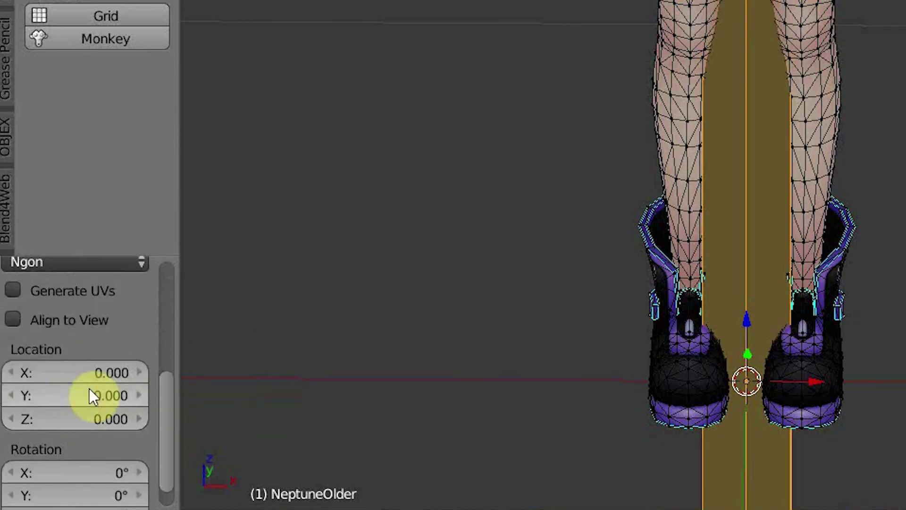
pyautogui.moveTo(89, 372)
pyautogui.mouseDown()
pyautogui.moveTo(114, 373)
pyautogui.moveTo(72, 371)
pyautogui.mouseUp()
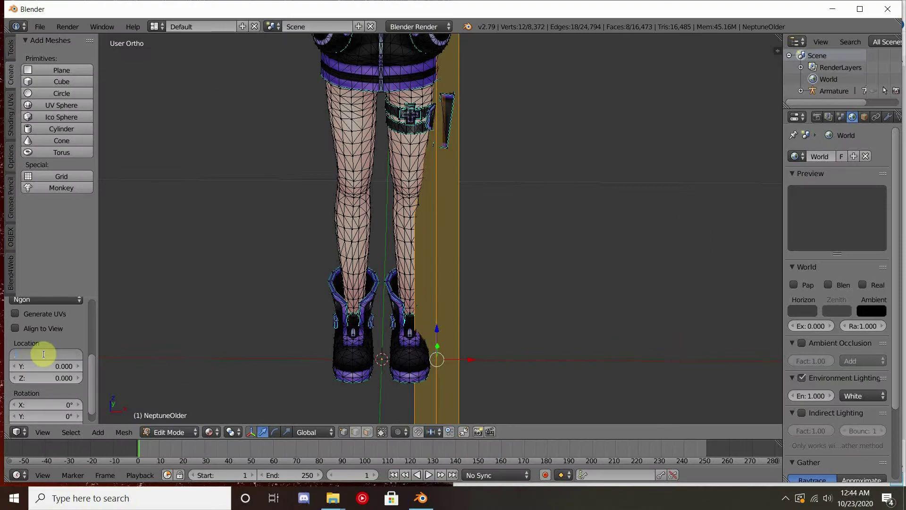
pyautogui.write('.8')
pyautogui.press('Return')
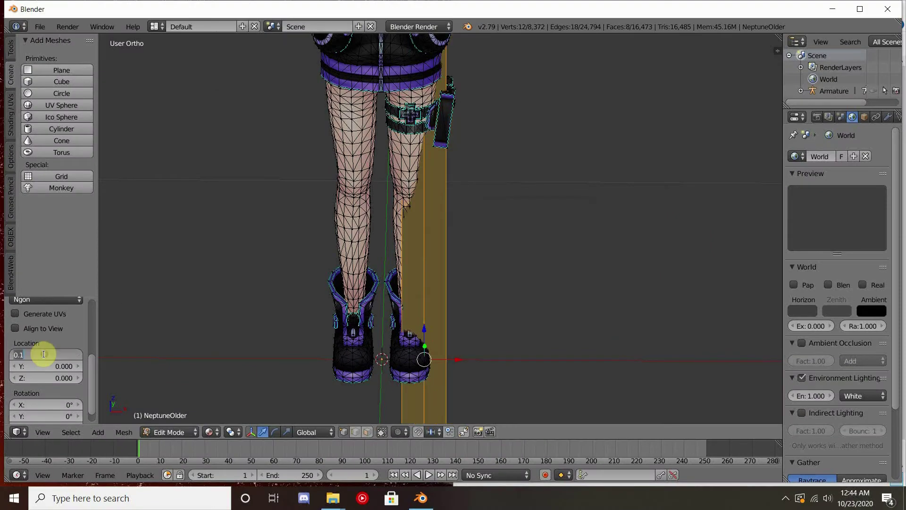
pyautogui.scroll(1, 45, 354)
pyautogui.click(21, 373)
pyautogui.write('.09')
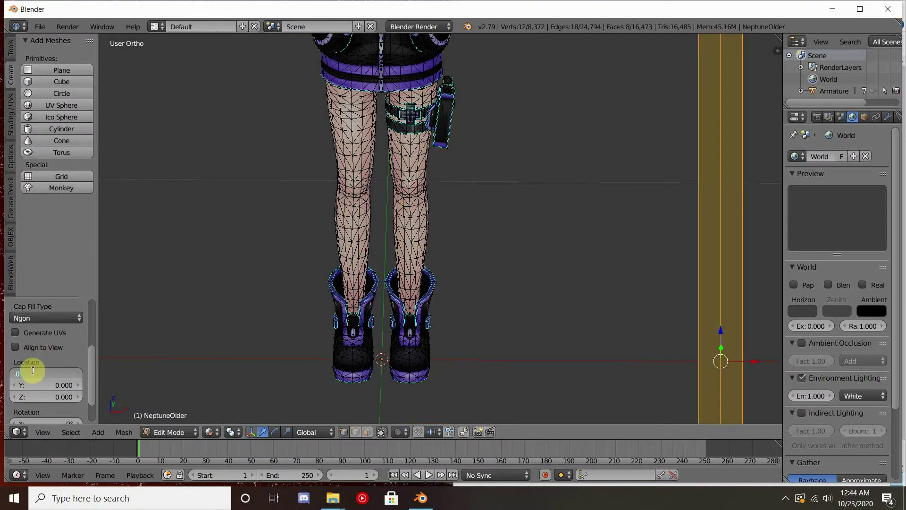
pyautogui.press('Return')
pyautogui.click(12, 374)
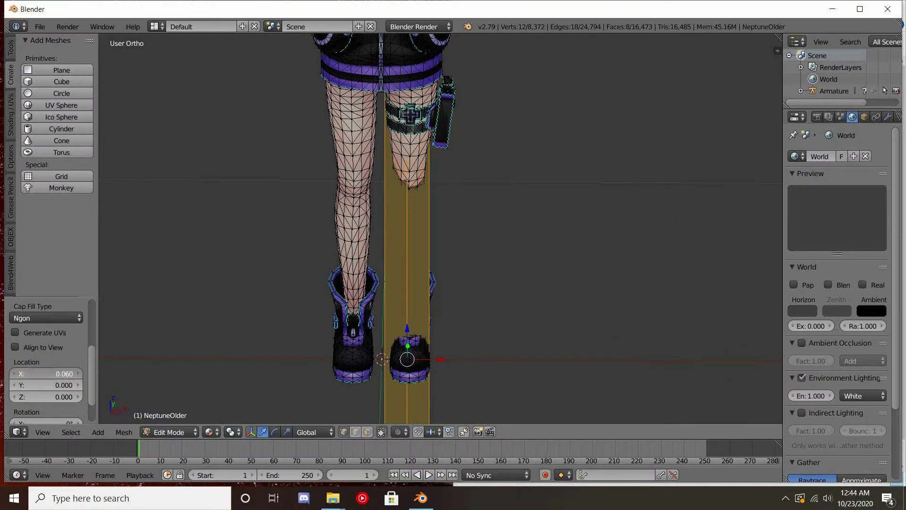
pyautogui.moveTo(12, 373); pyautogui.dragTo(55, 375)
# Step: Reduce the cylinder's radius to 0.050 and its depth to 0.190
pyautogui.scroll(4, 54, 375)
pyautogui.click(14, 340)
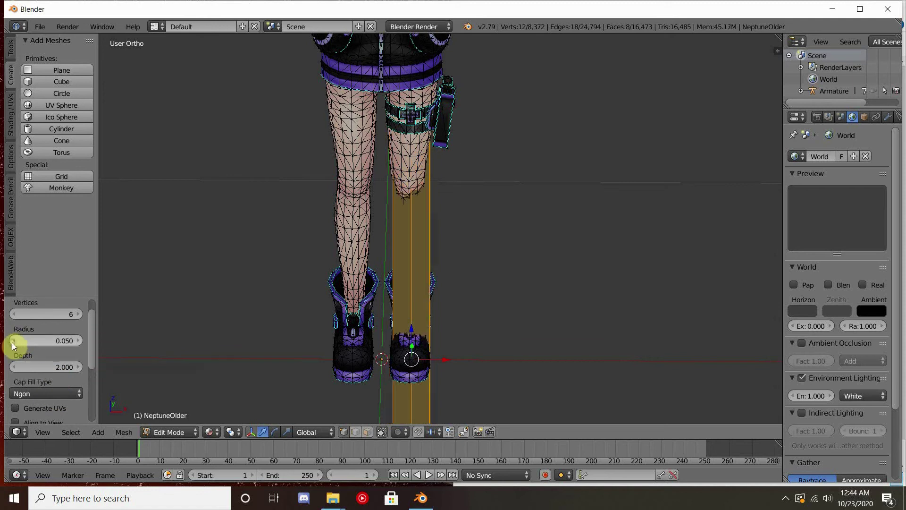
pyautogui.moveTo(46, 367); pyautogui.dragTo(494, 362)
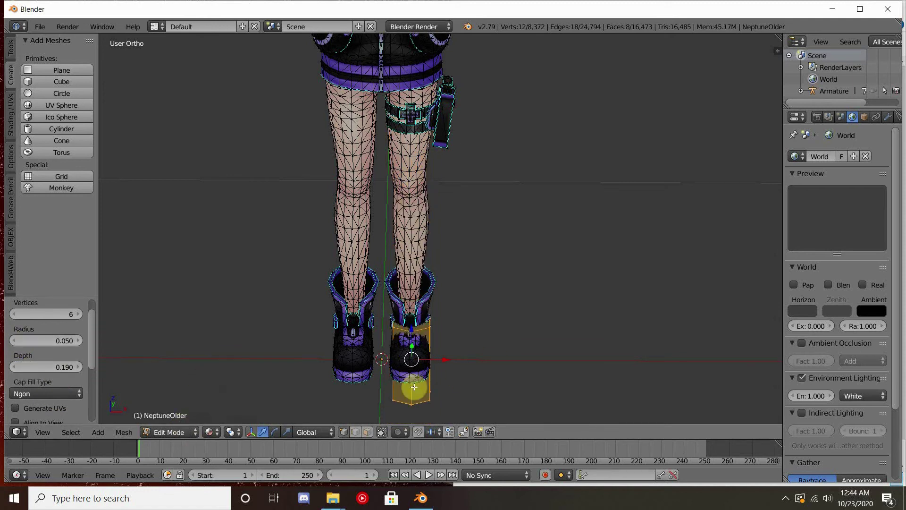
# Step: Select the cylinder's front bottom vertex and show the mesh in wireframe from the right side
pyautogui.scroll(3, 474, 373)
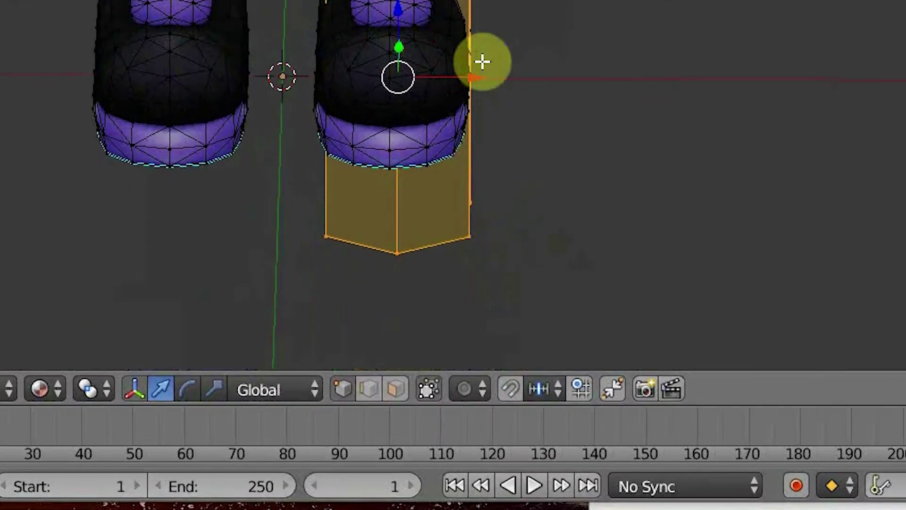
pyautogui.rightClick(397, 253)
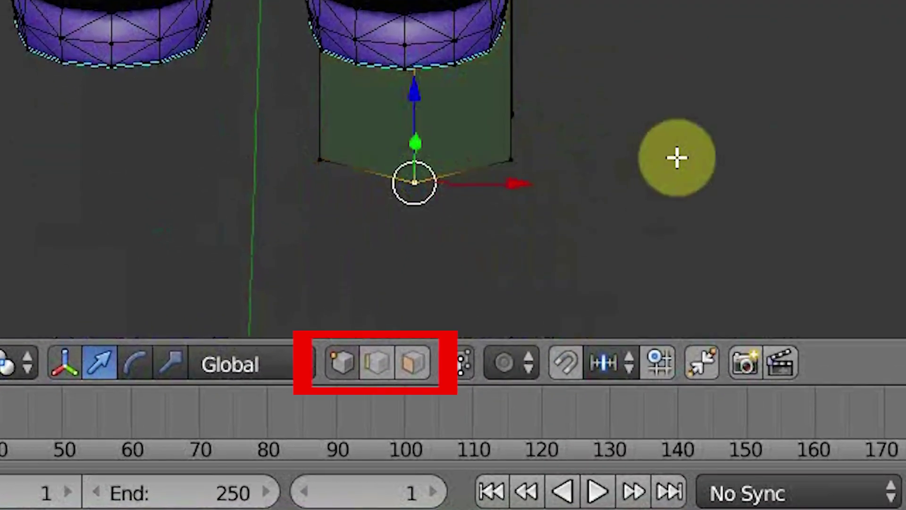
pyautogui.press('KP_3')
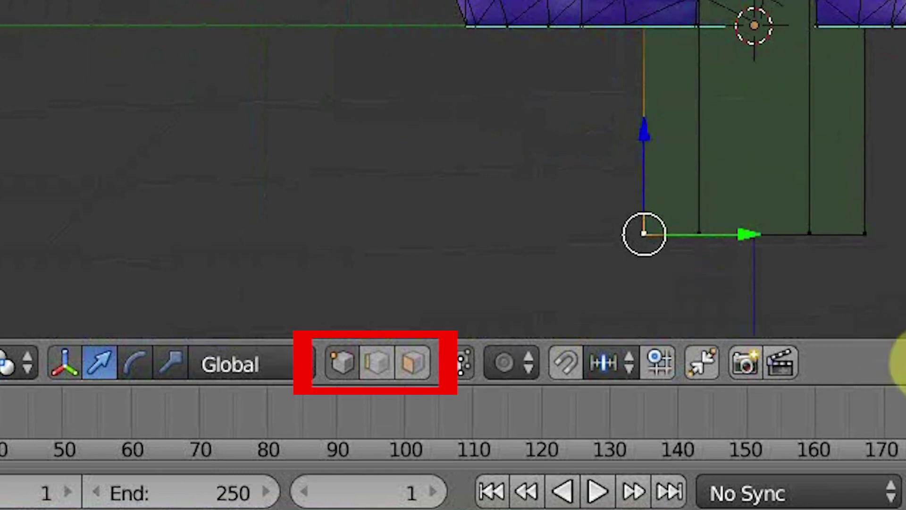
pyautogui.press('z')
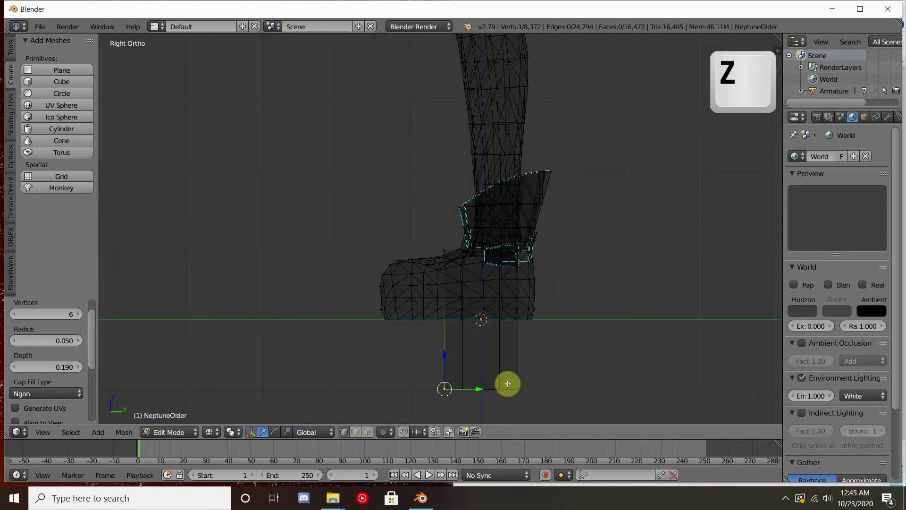